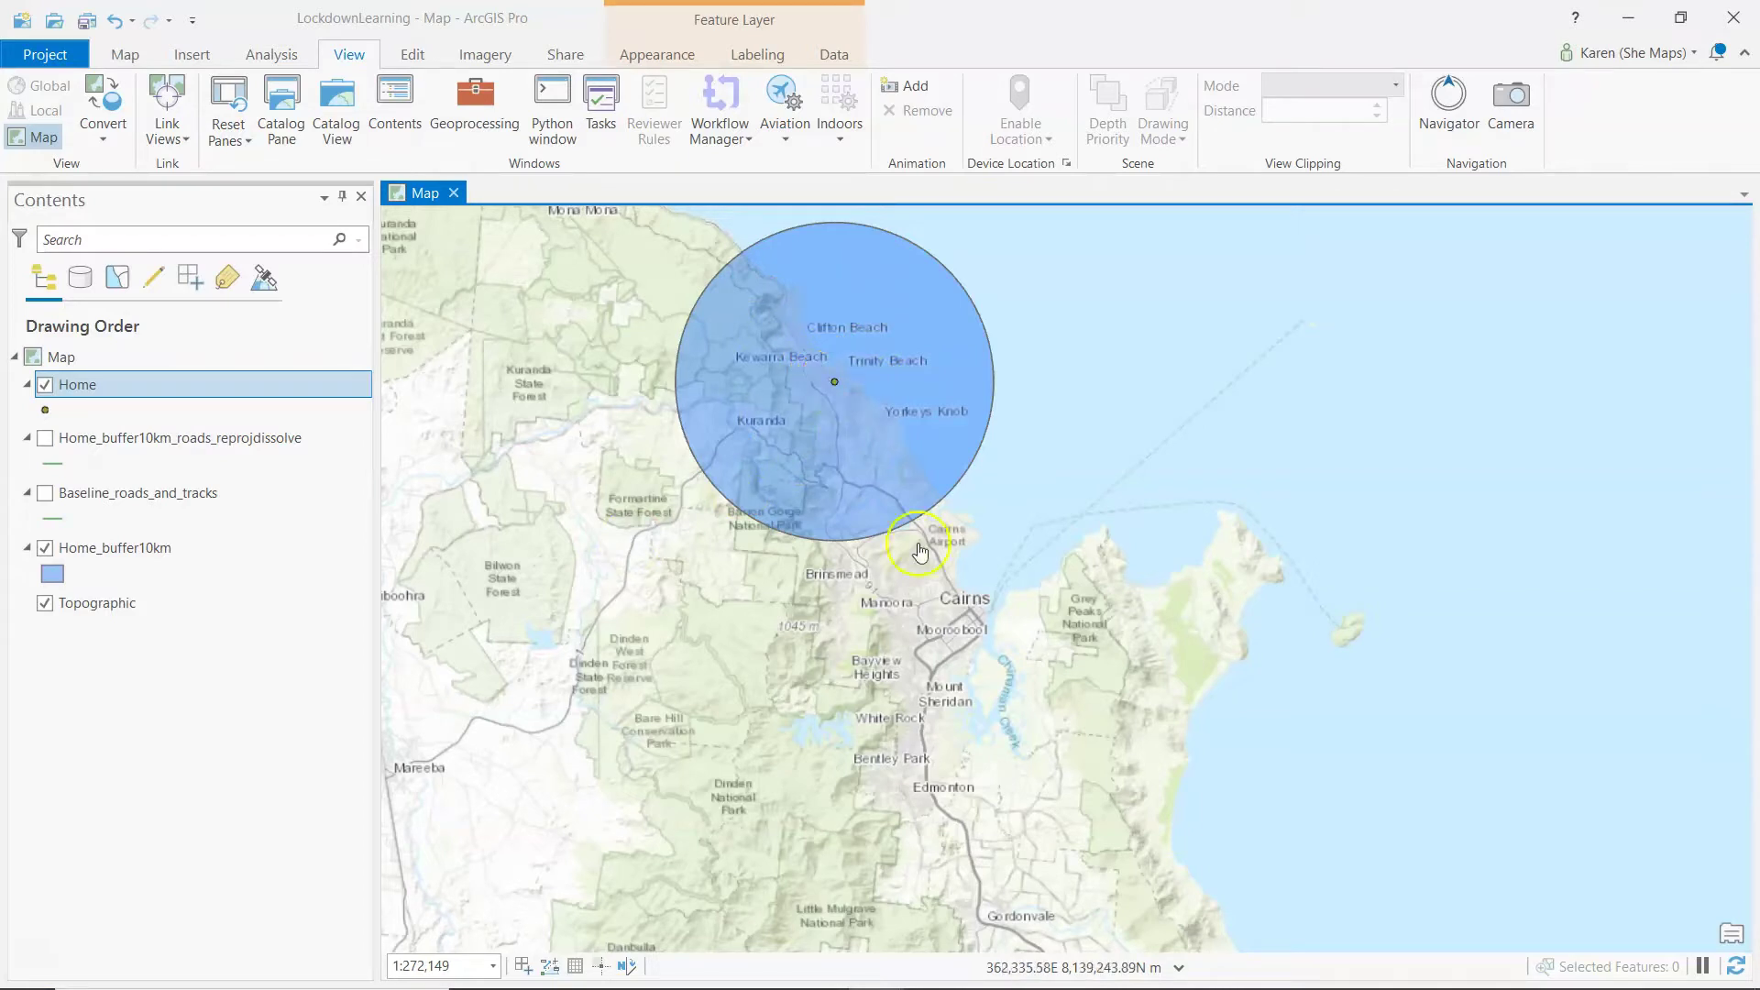
- Open the attribute table of the Home layer with the map focused on Cairns
{"action": "scroll", "coordinate": [951, 639], "scroll_direction": "up", "scroll_amount": 5}
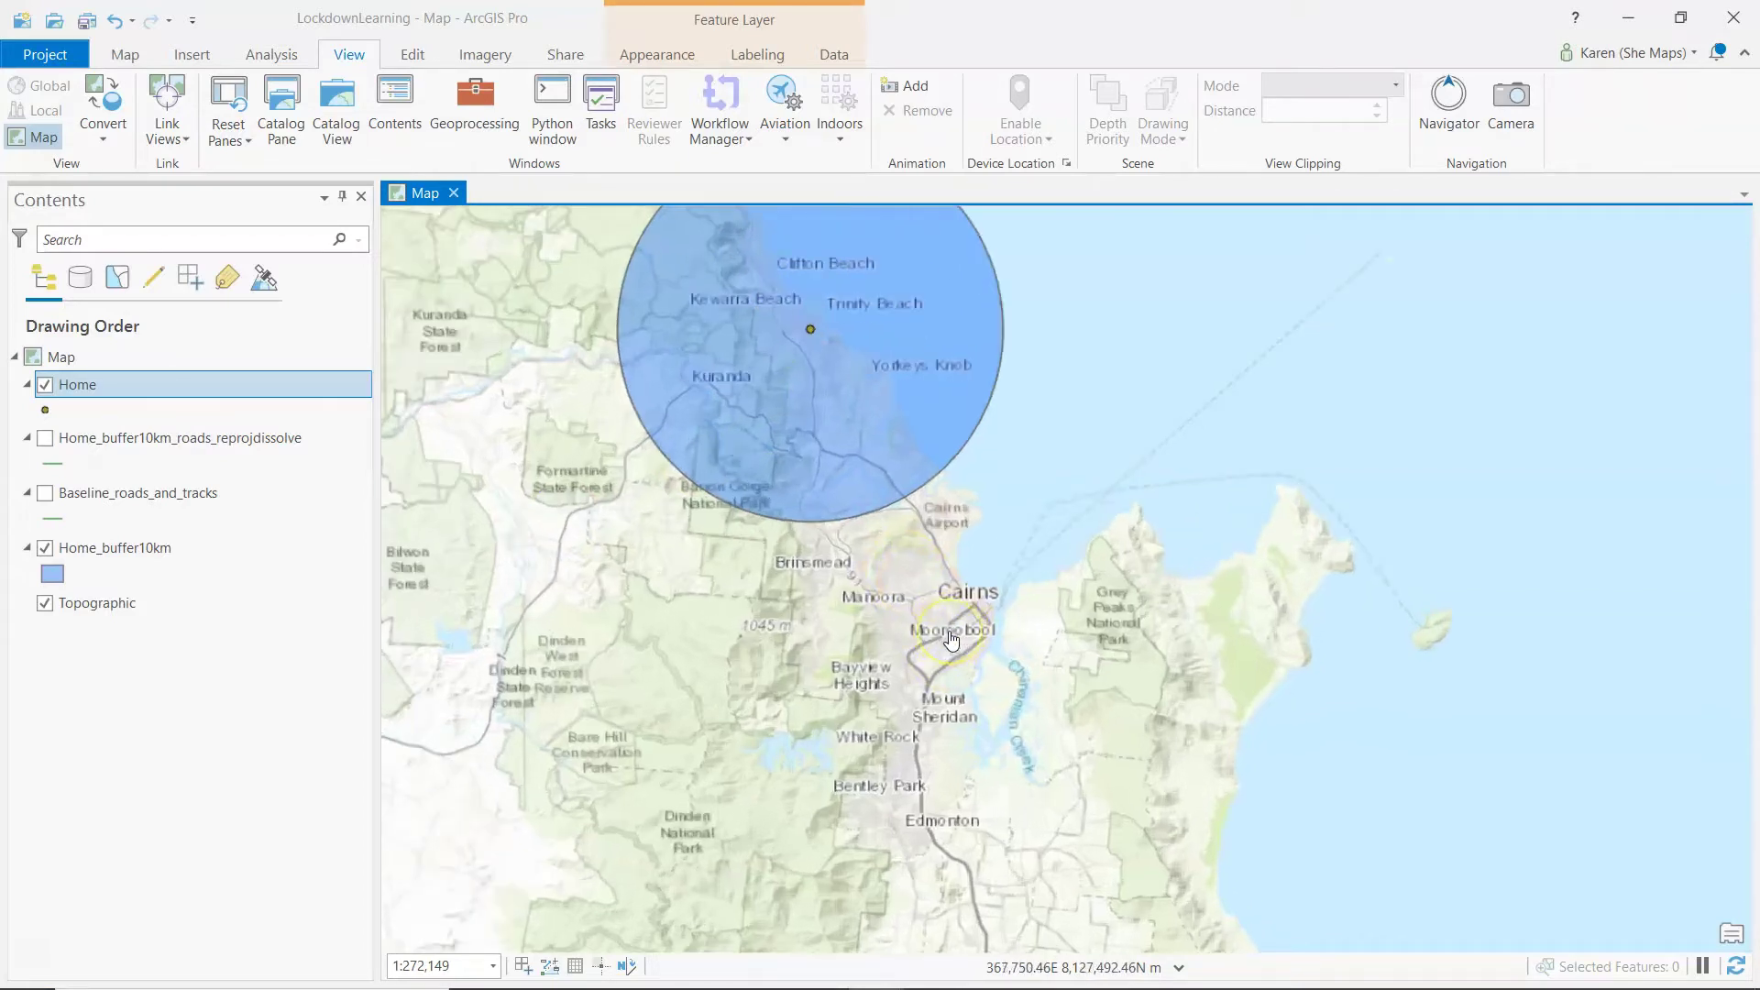
{"action": "scroll", "coordinate": [951, 639], "scroll_direction": "up", "scroll_amount": 3}
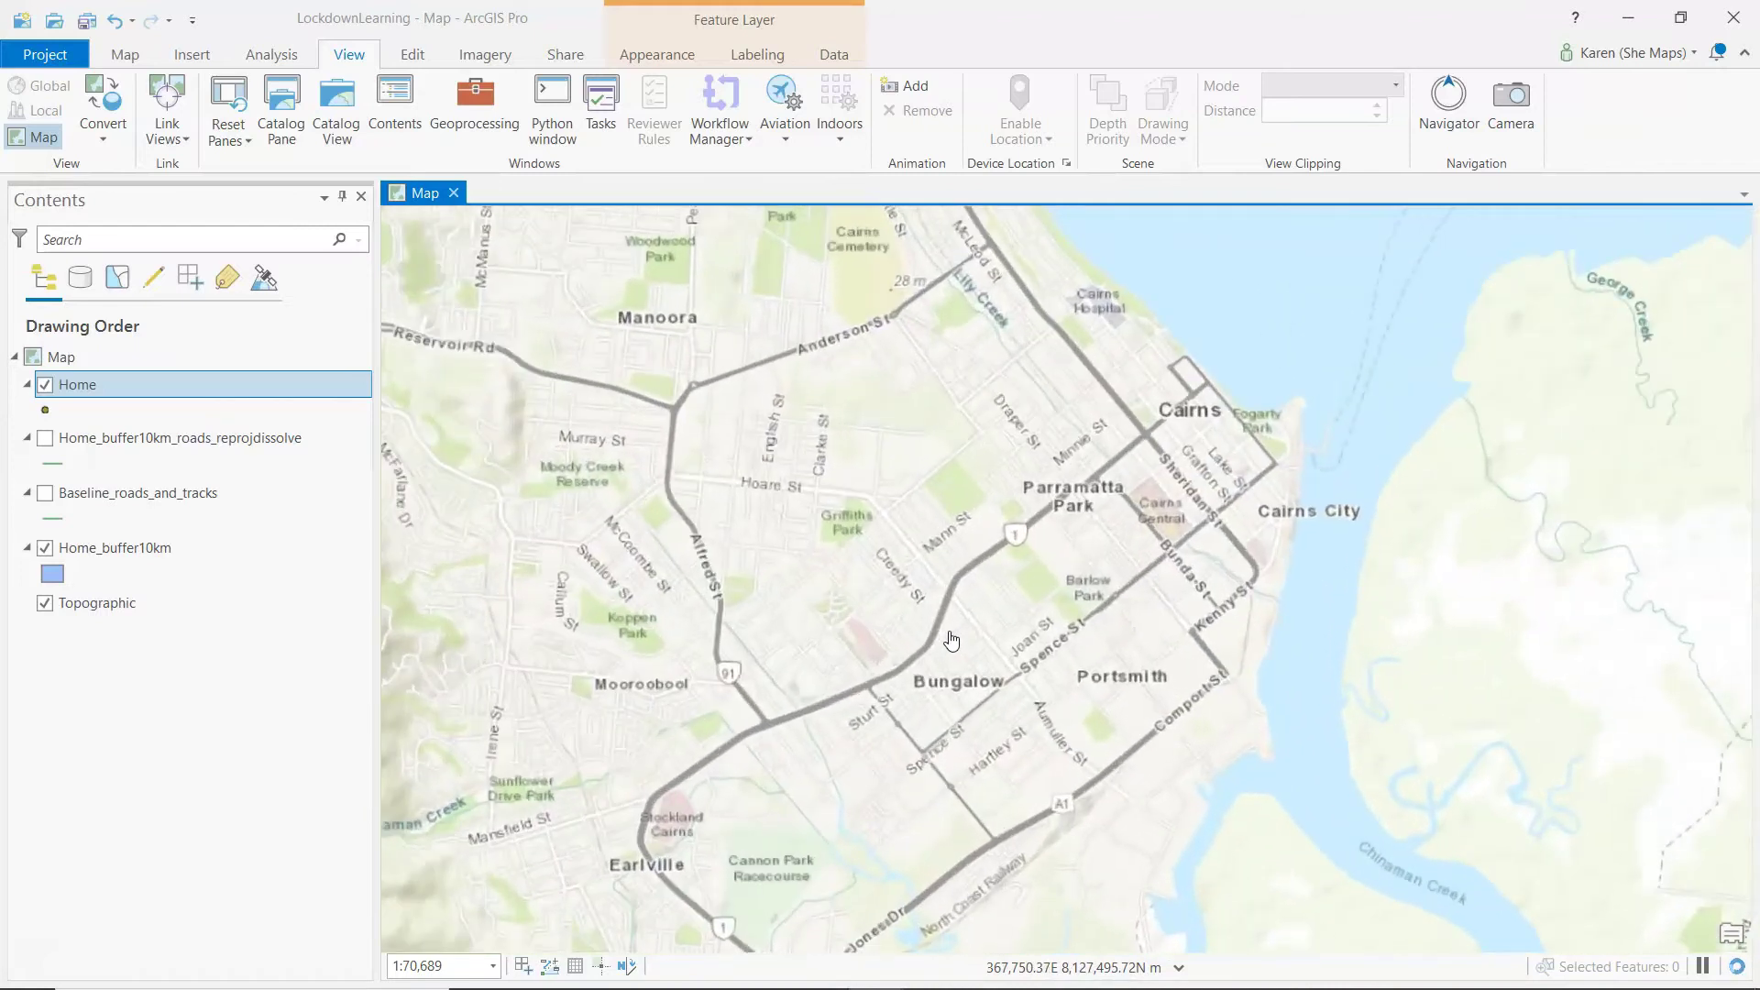
{"action": "right_click", "coordinate": [134, 394]}
{"action": "left_click", "coordinate": [198, 364]}
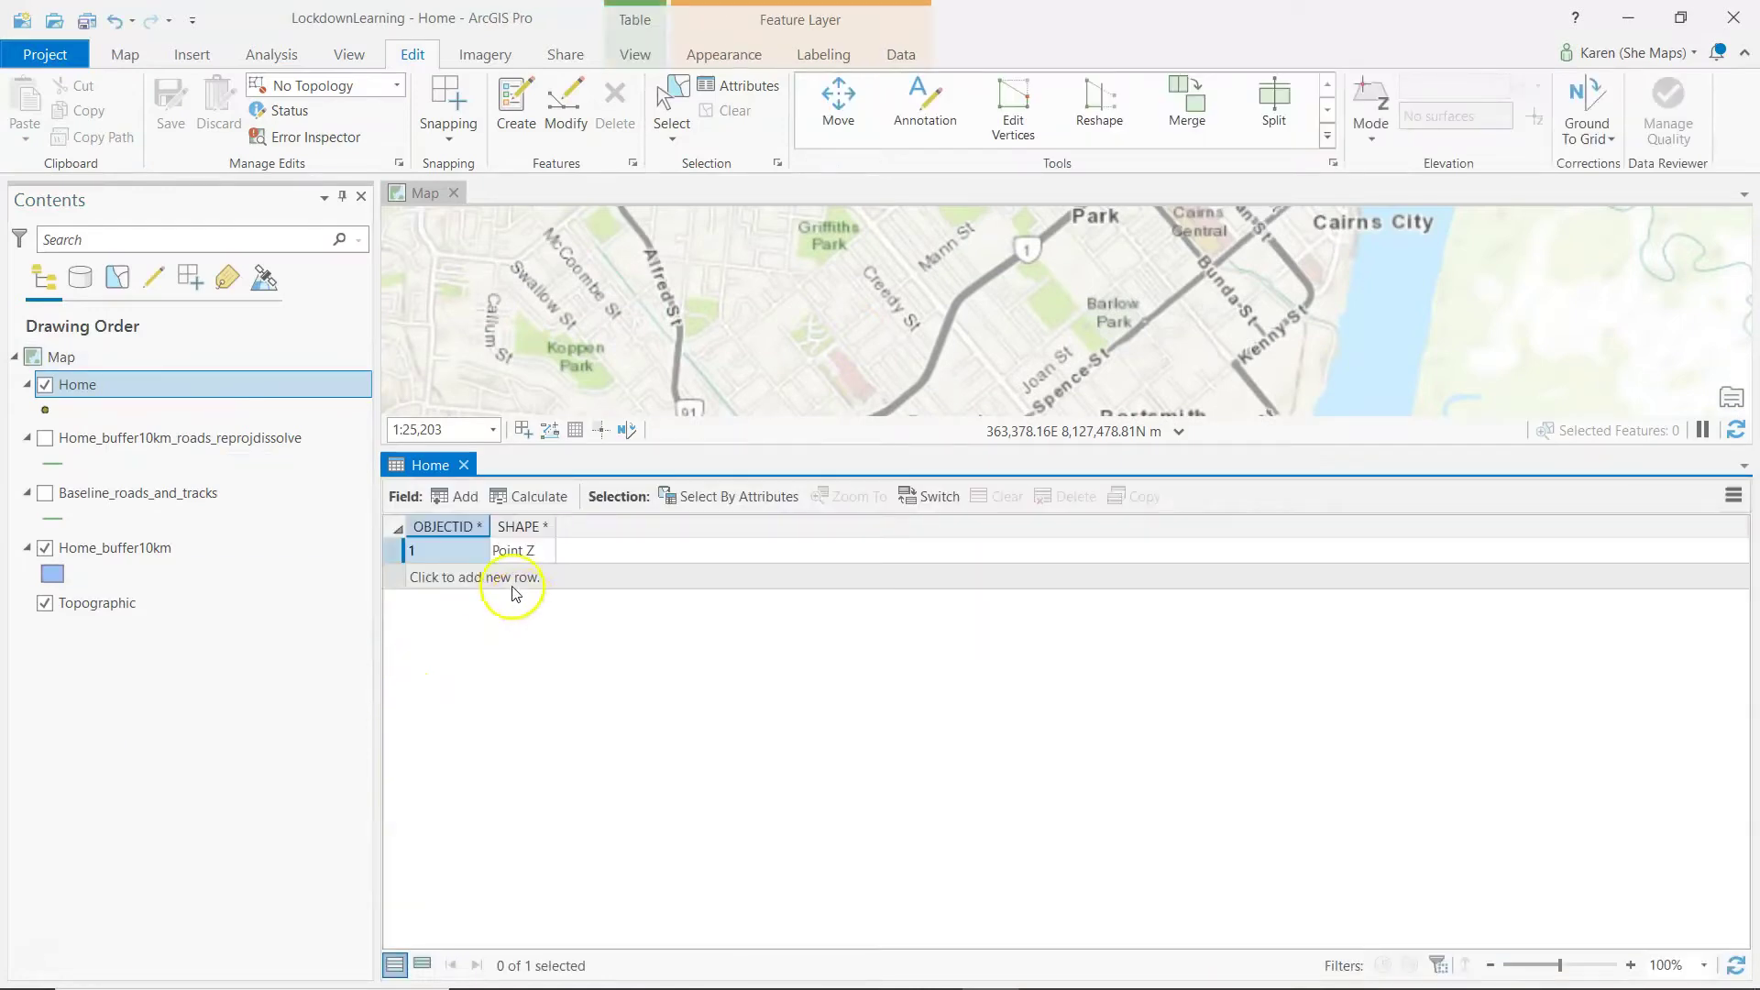
- Add a text field called Name to the Home layer, save the field changes and close the field design view
{"action": "left_click", "coordinate": [458, 496]}
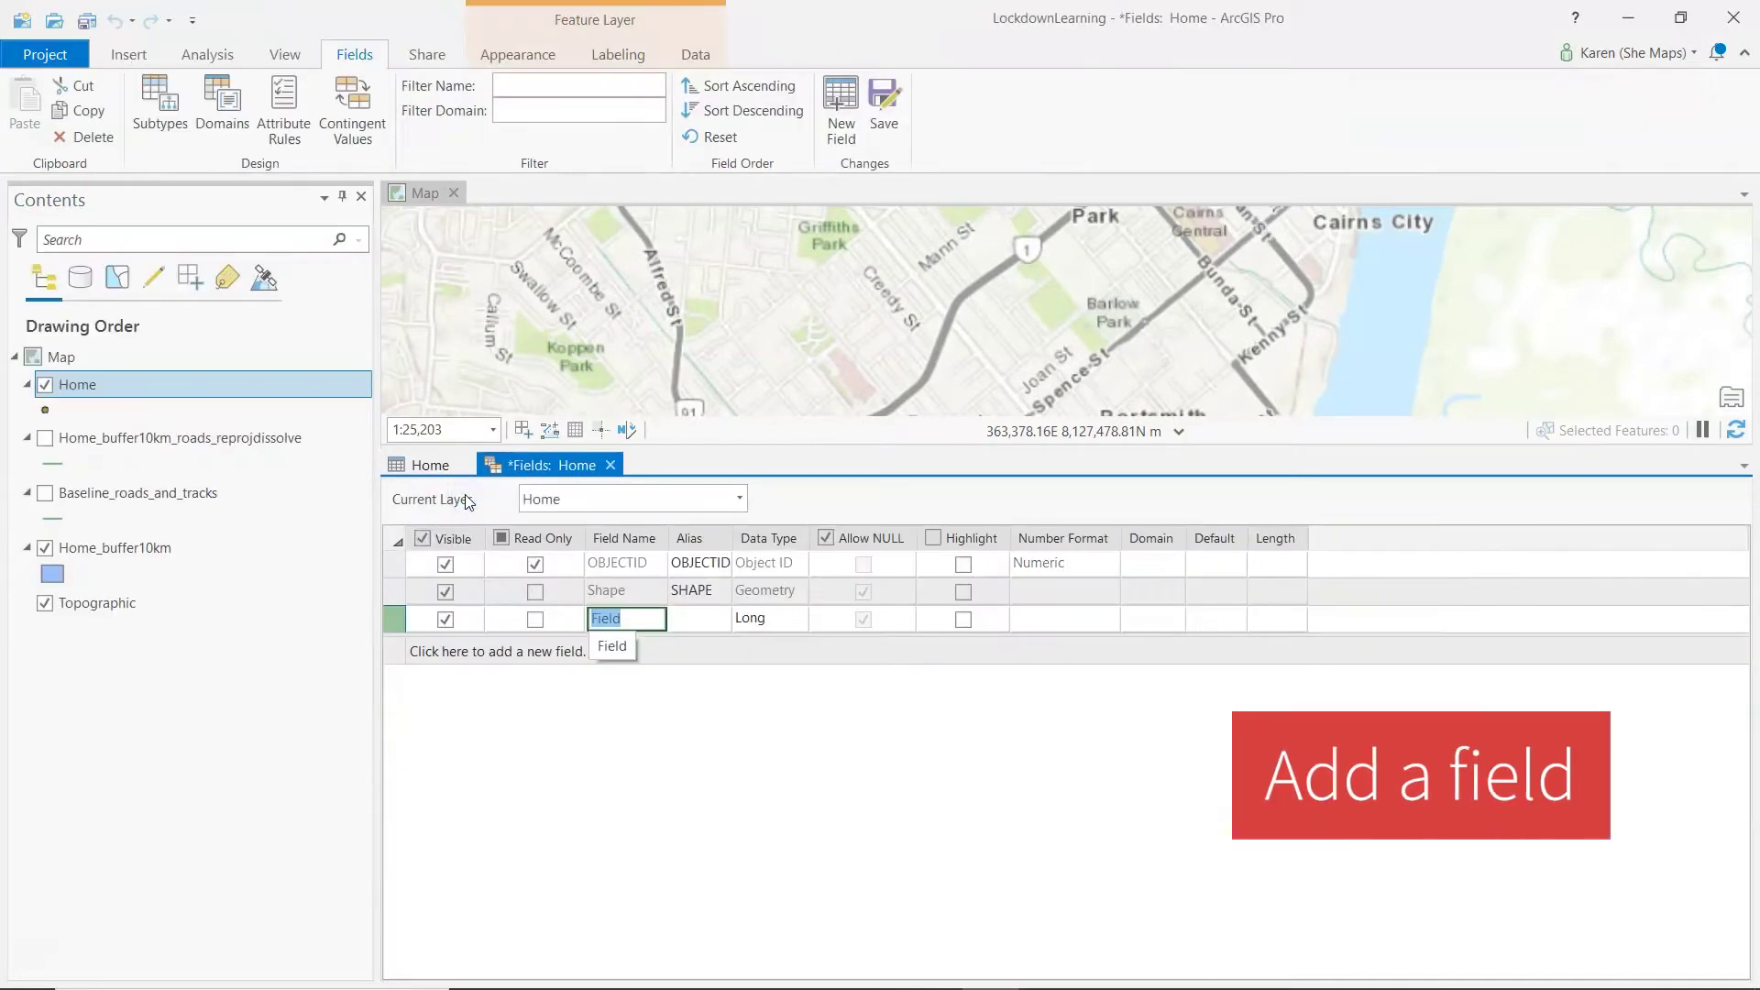
{"action": "type", "text": "N"}
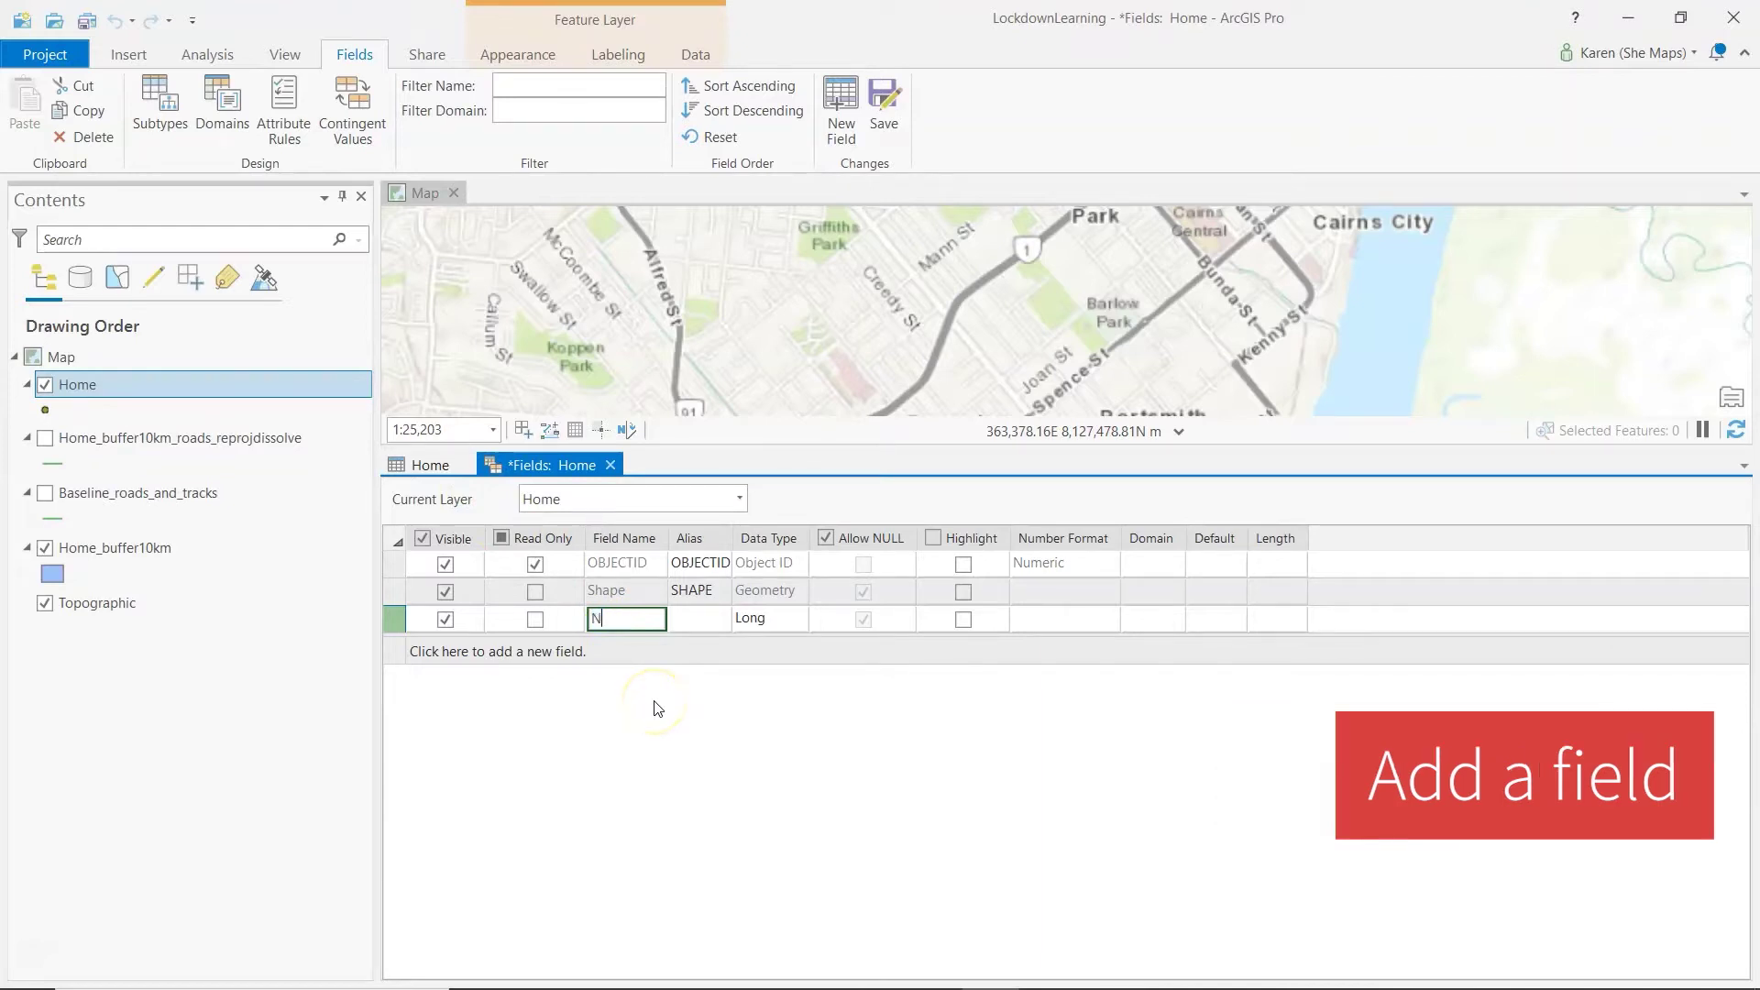
{"action": "type", "text": "ame"}
{"action": "left_click", "coordinate": [756, 619]}
{"action": "left_click", "coordinate": [747, 618]}
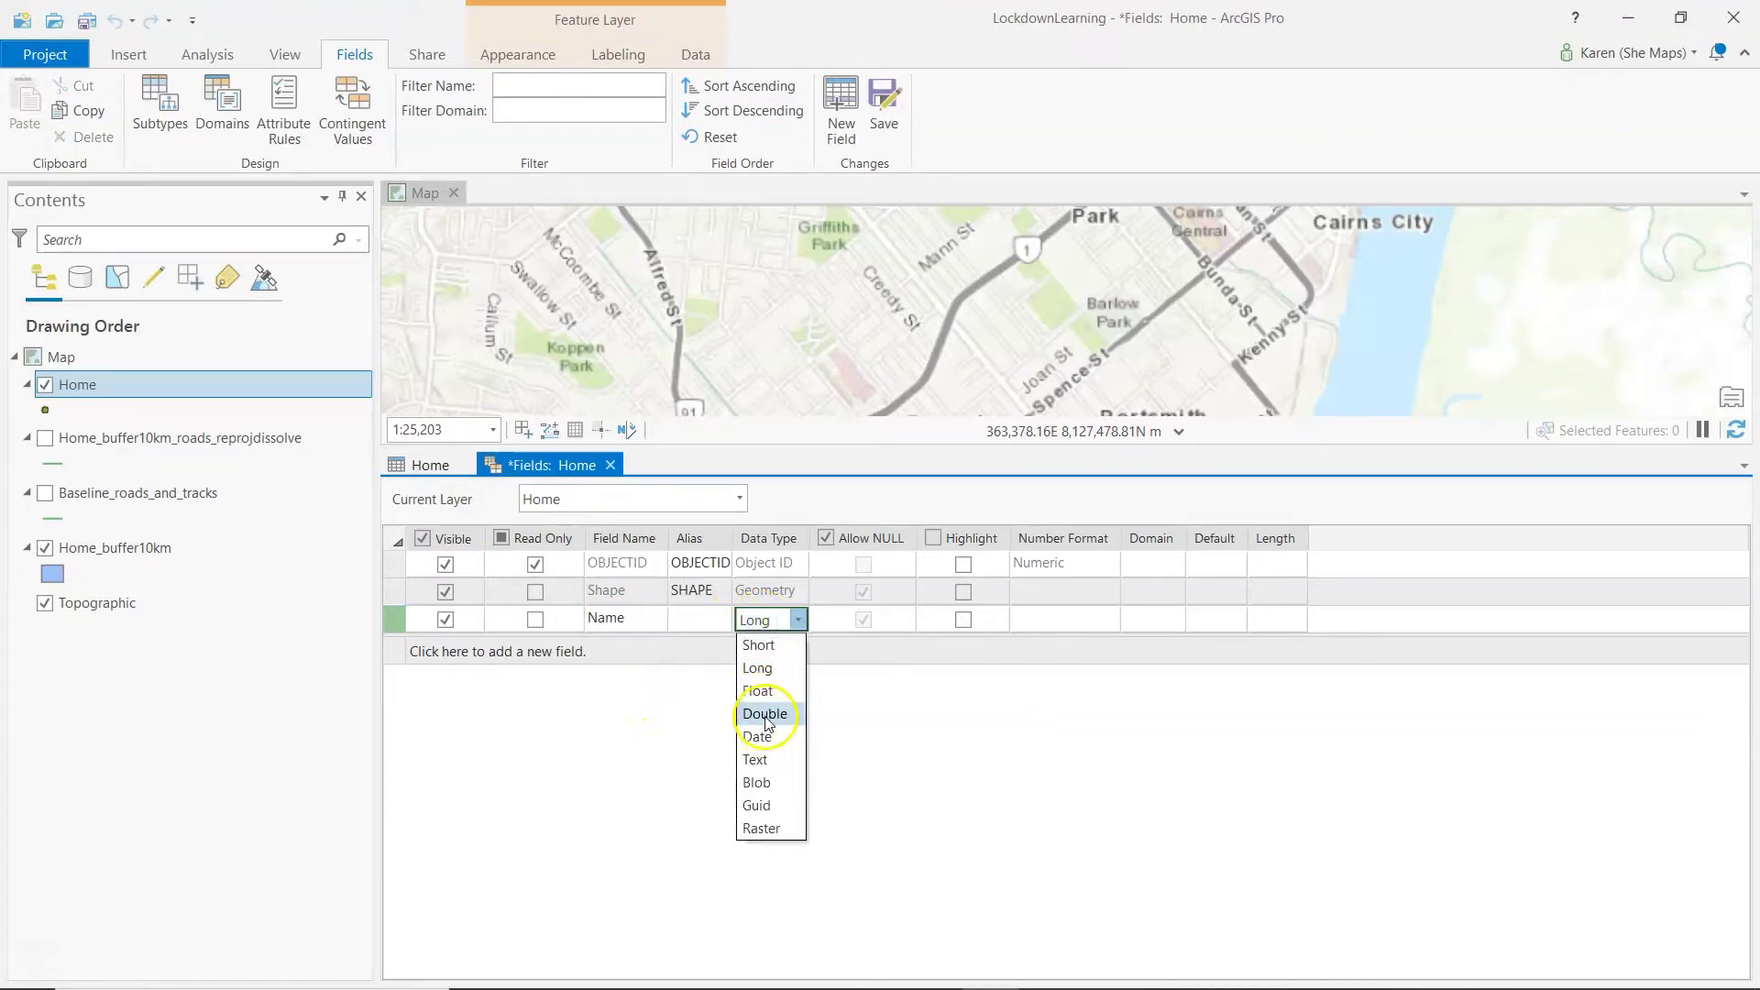
{"action": "left_click", "coordinate": [757, 760]}
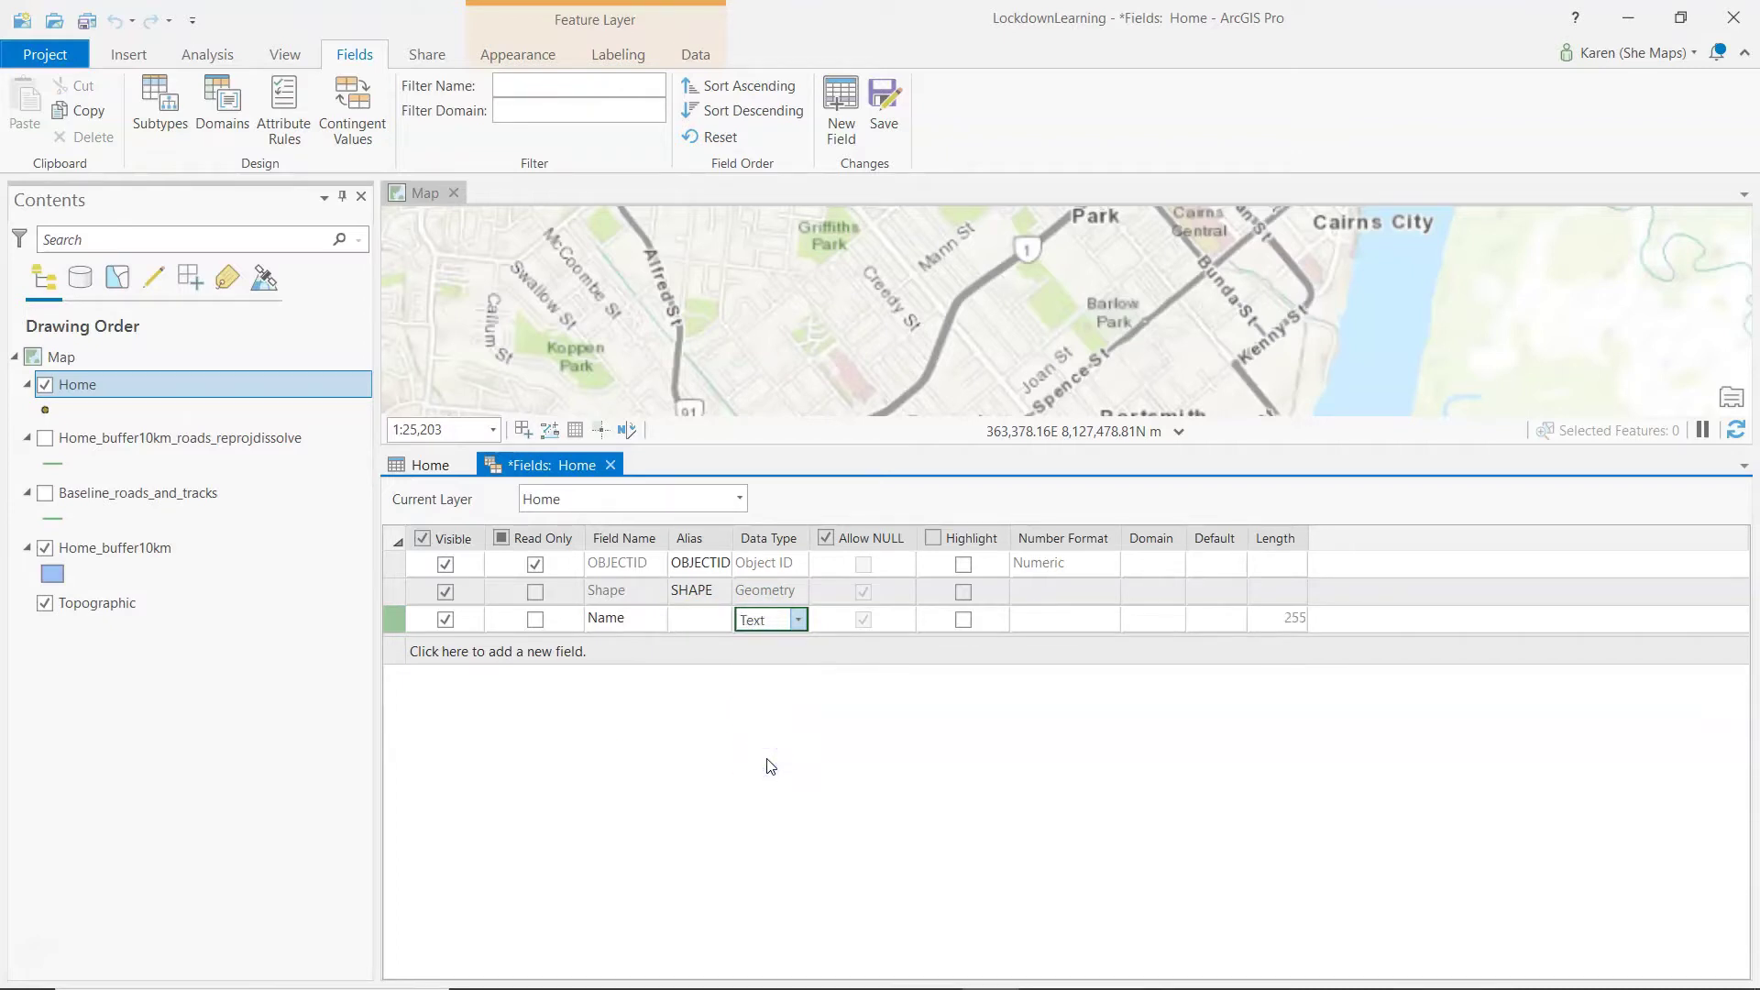
{"action": "left_click", "coordinate": [885, 103]}
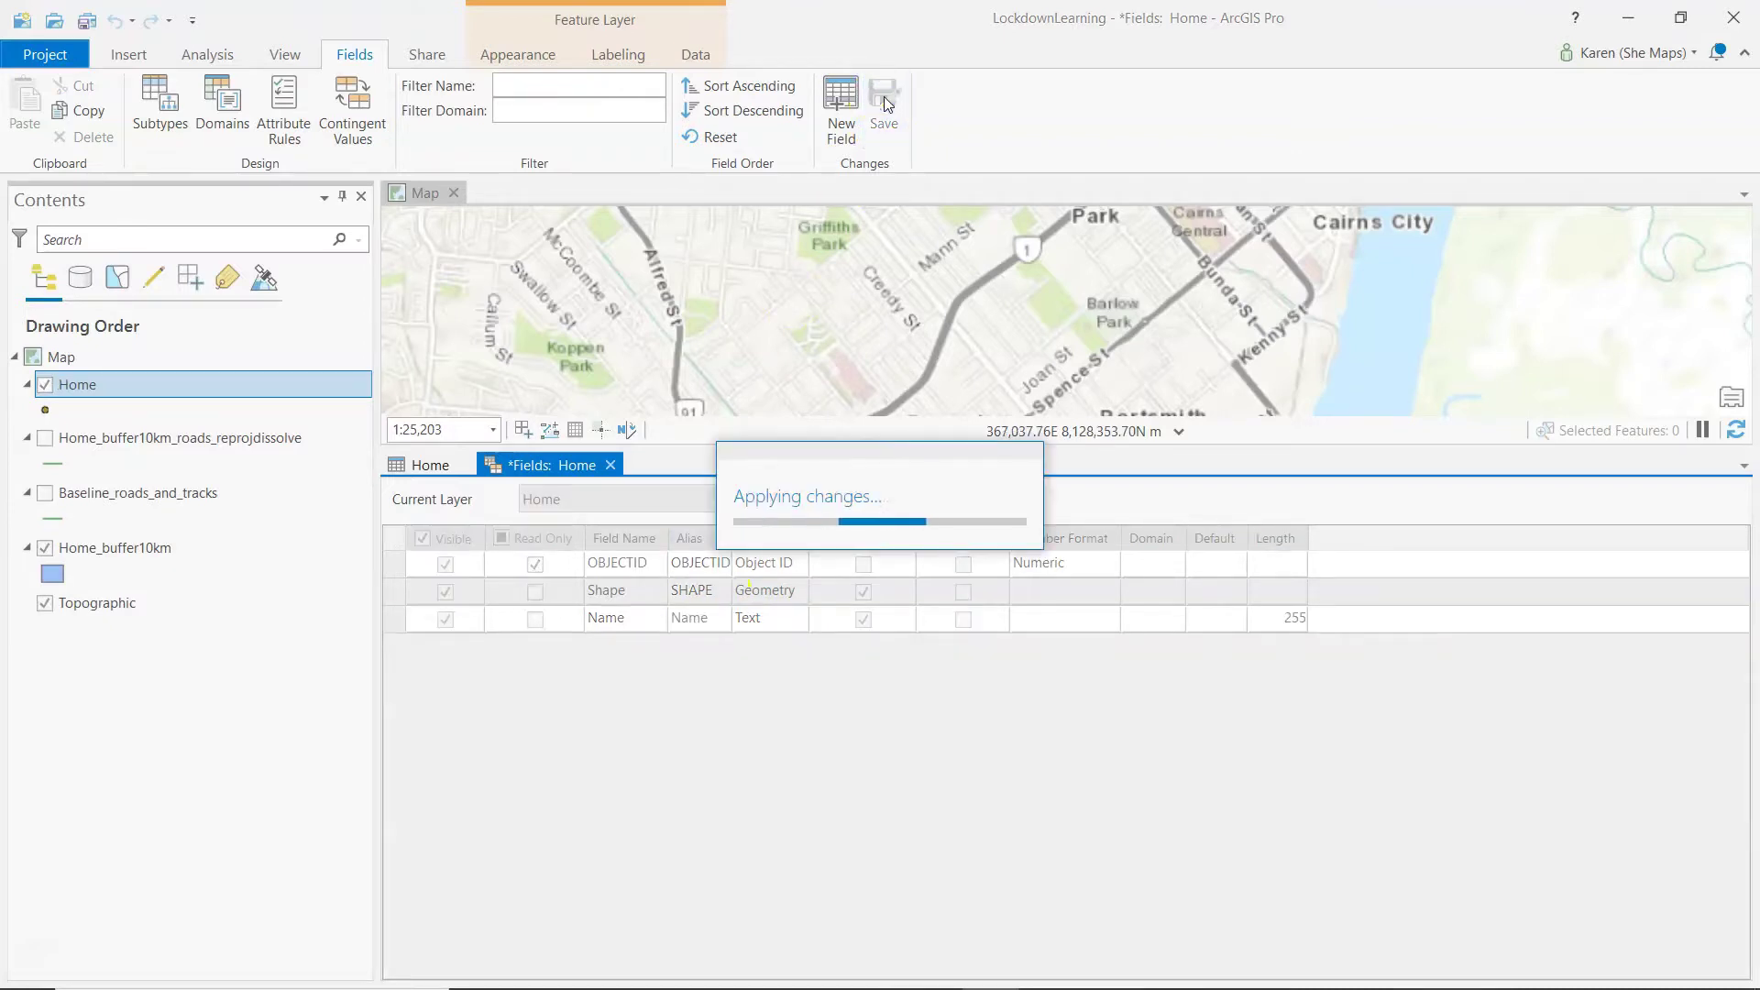
{"action": "left_click", "coordinate": [606, 467]}
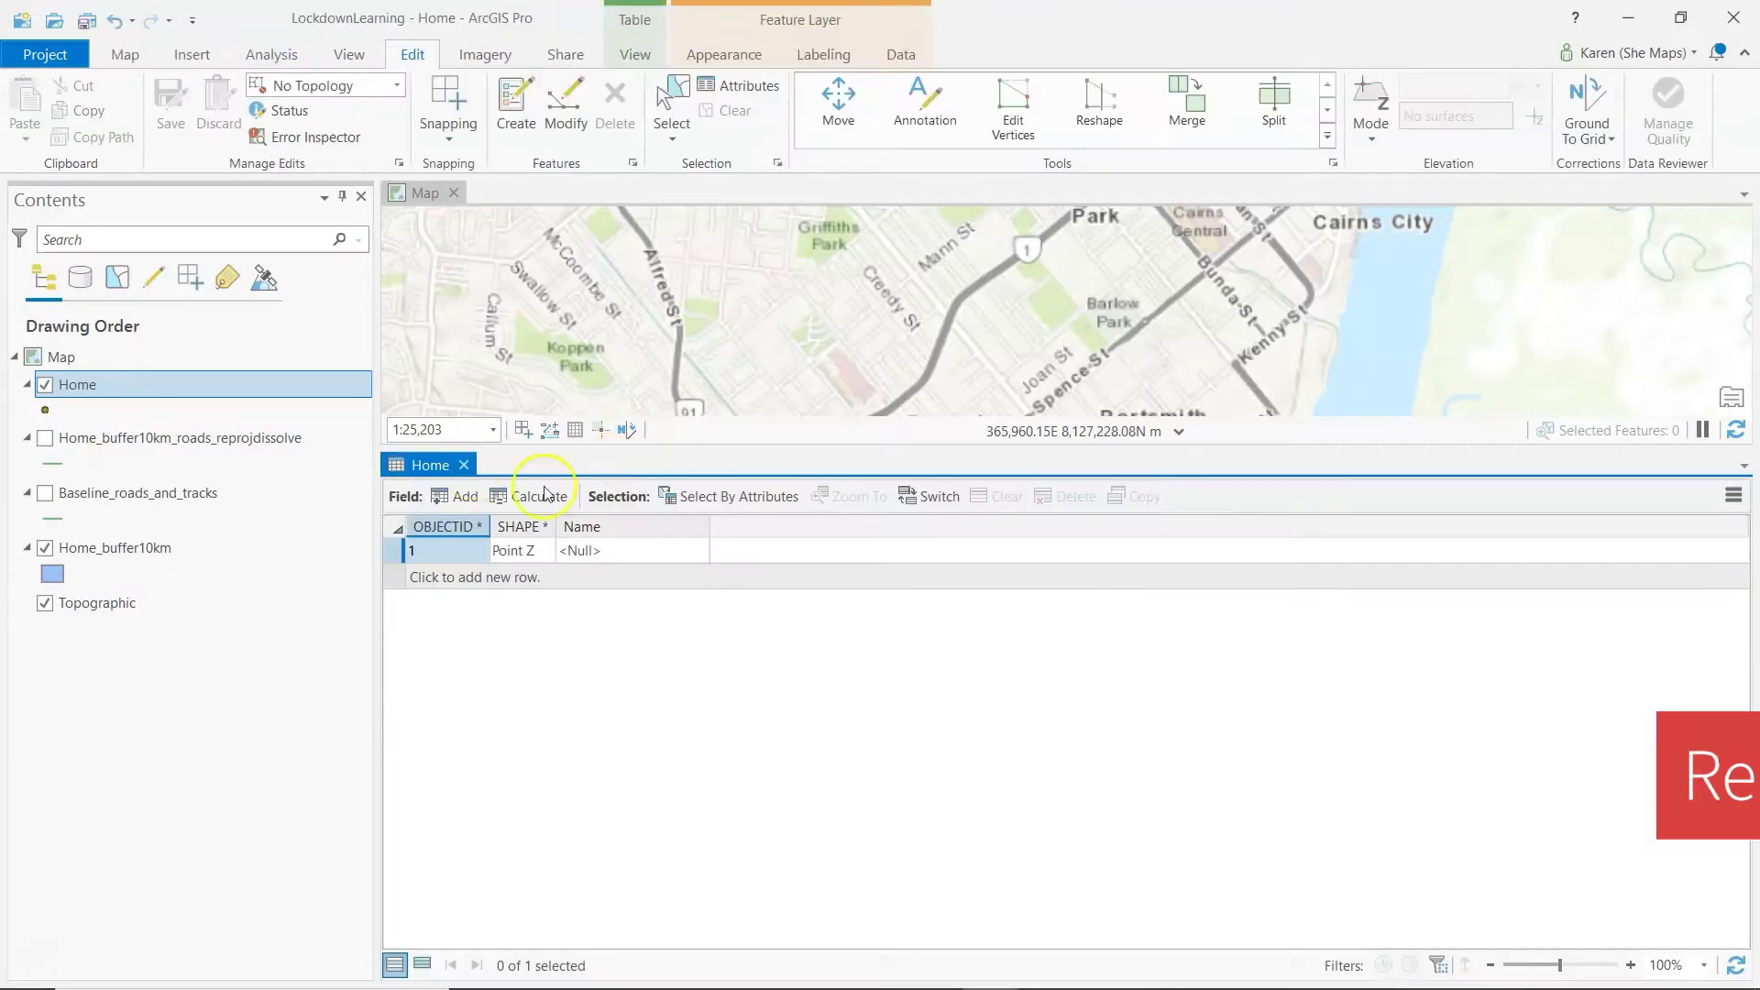
- Set the Name of the existing Home point to Me and save the edits
{"action": "left_click", "coordinate": [623, 550]}
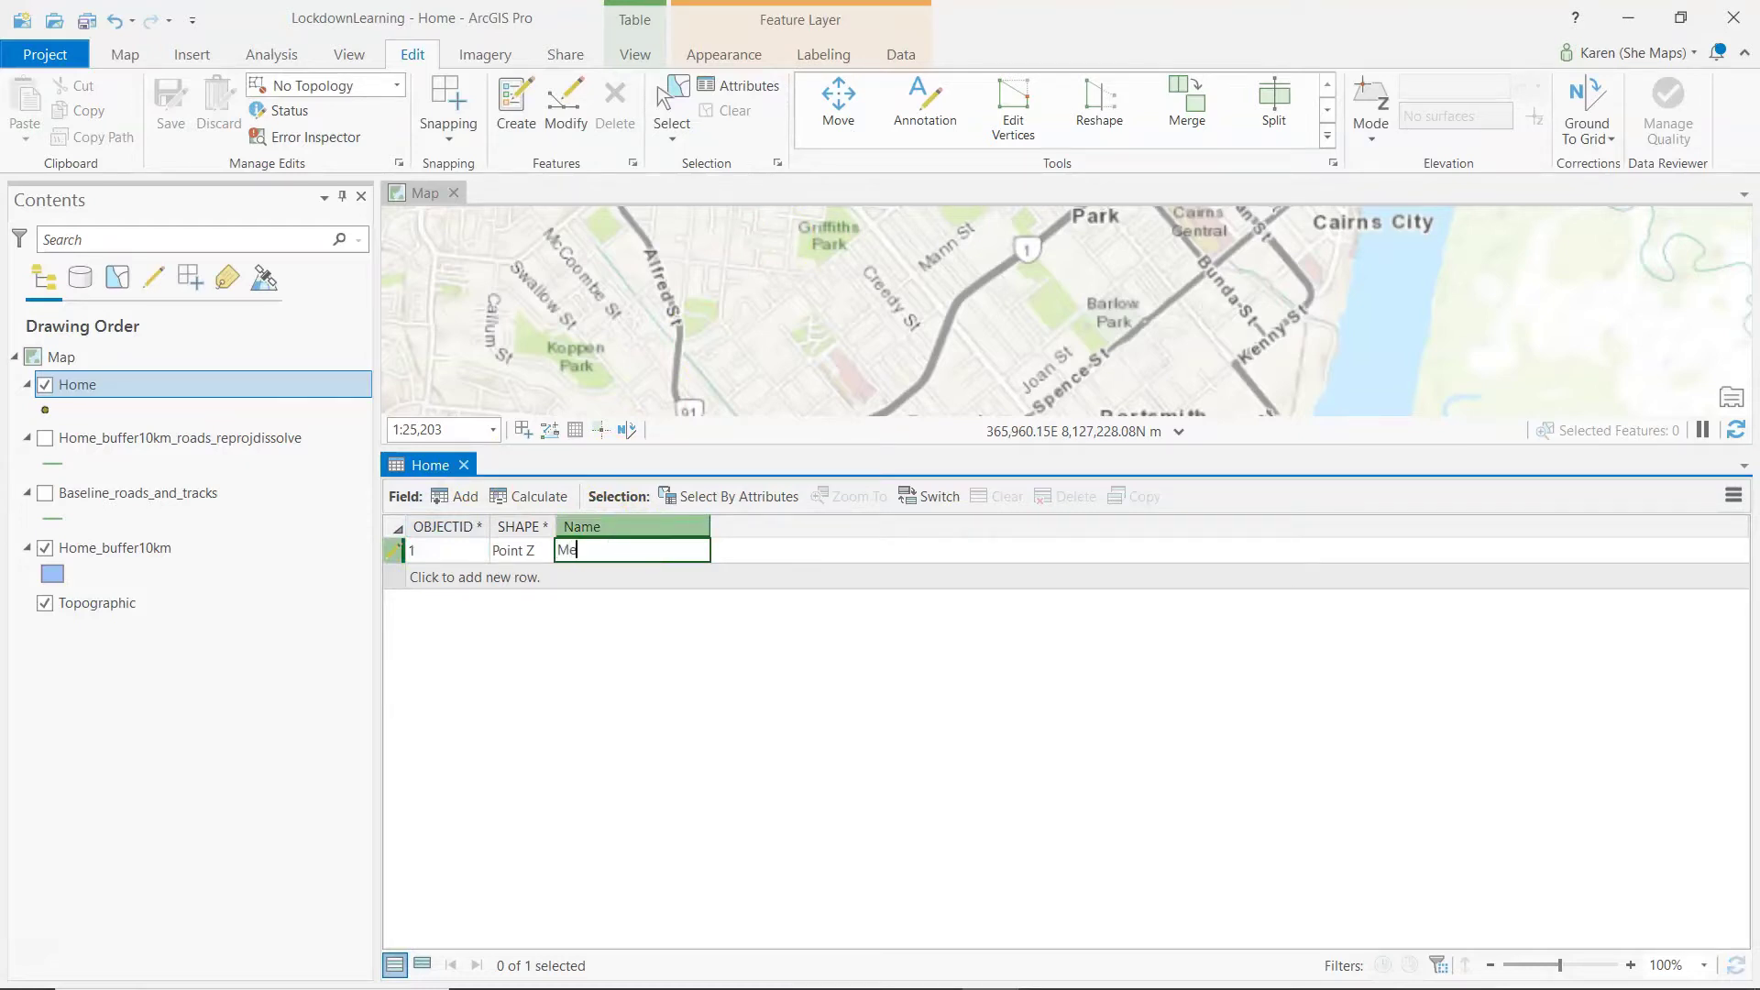
{"action": "key", "text": "Return"}
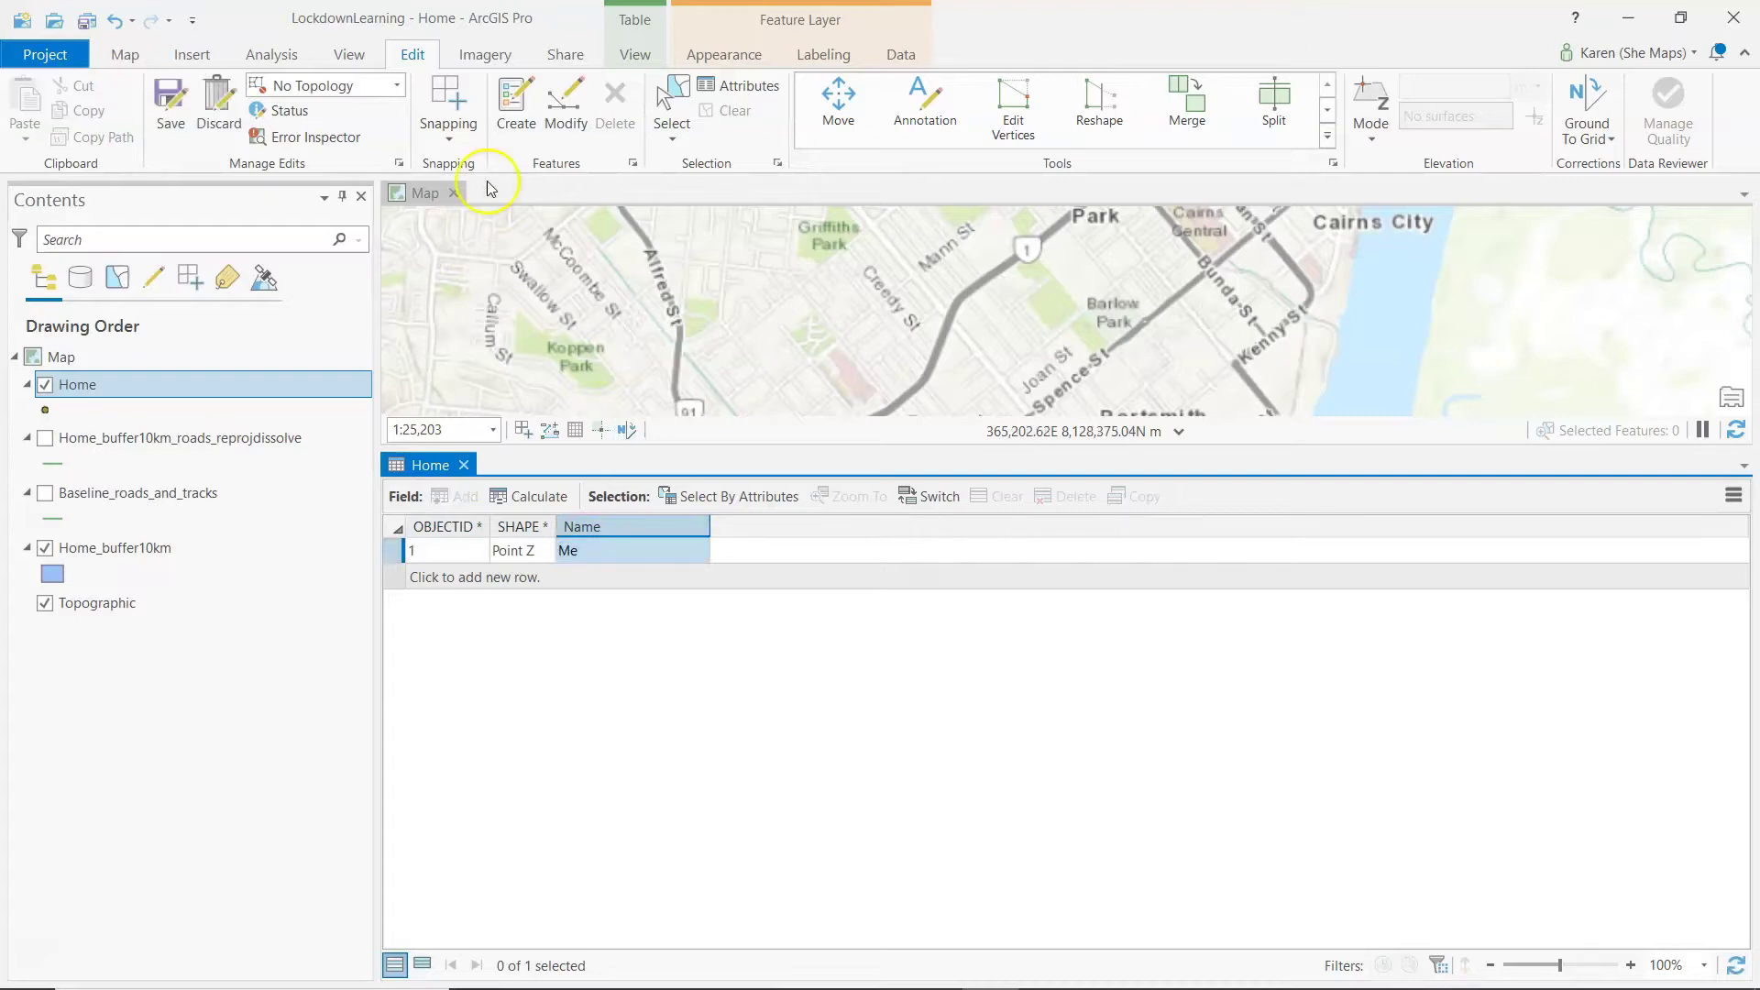
{"action": "left_click", "coordinate": [177, 108]}
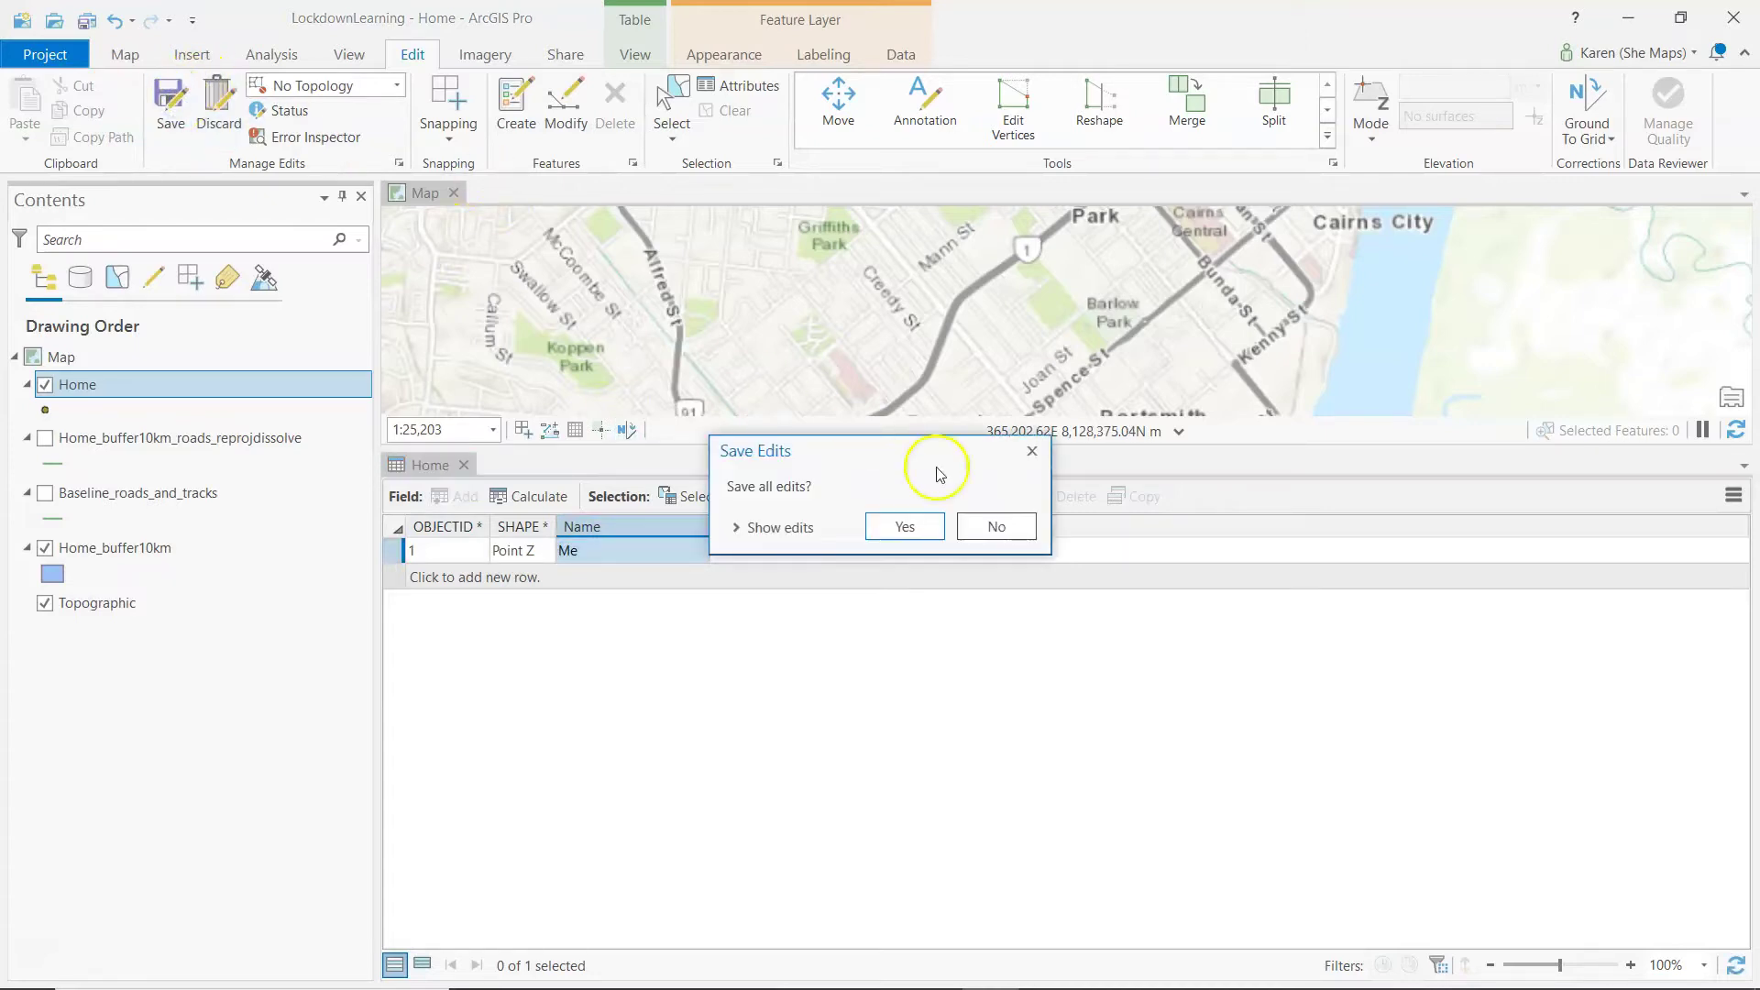
{"action": "left_click", "coordinate": [916, 531]}
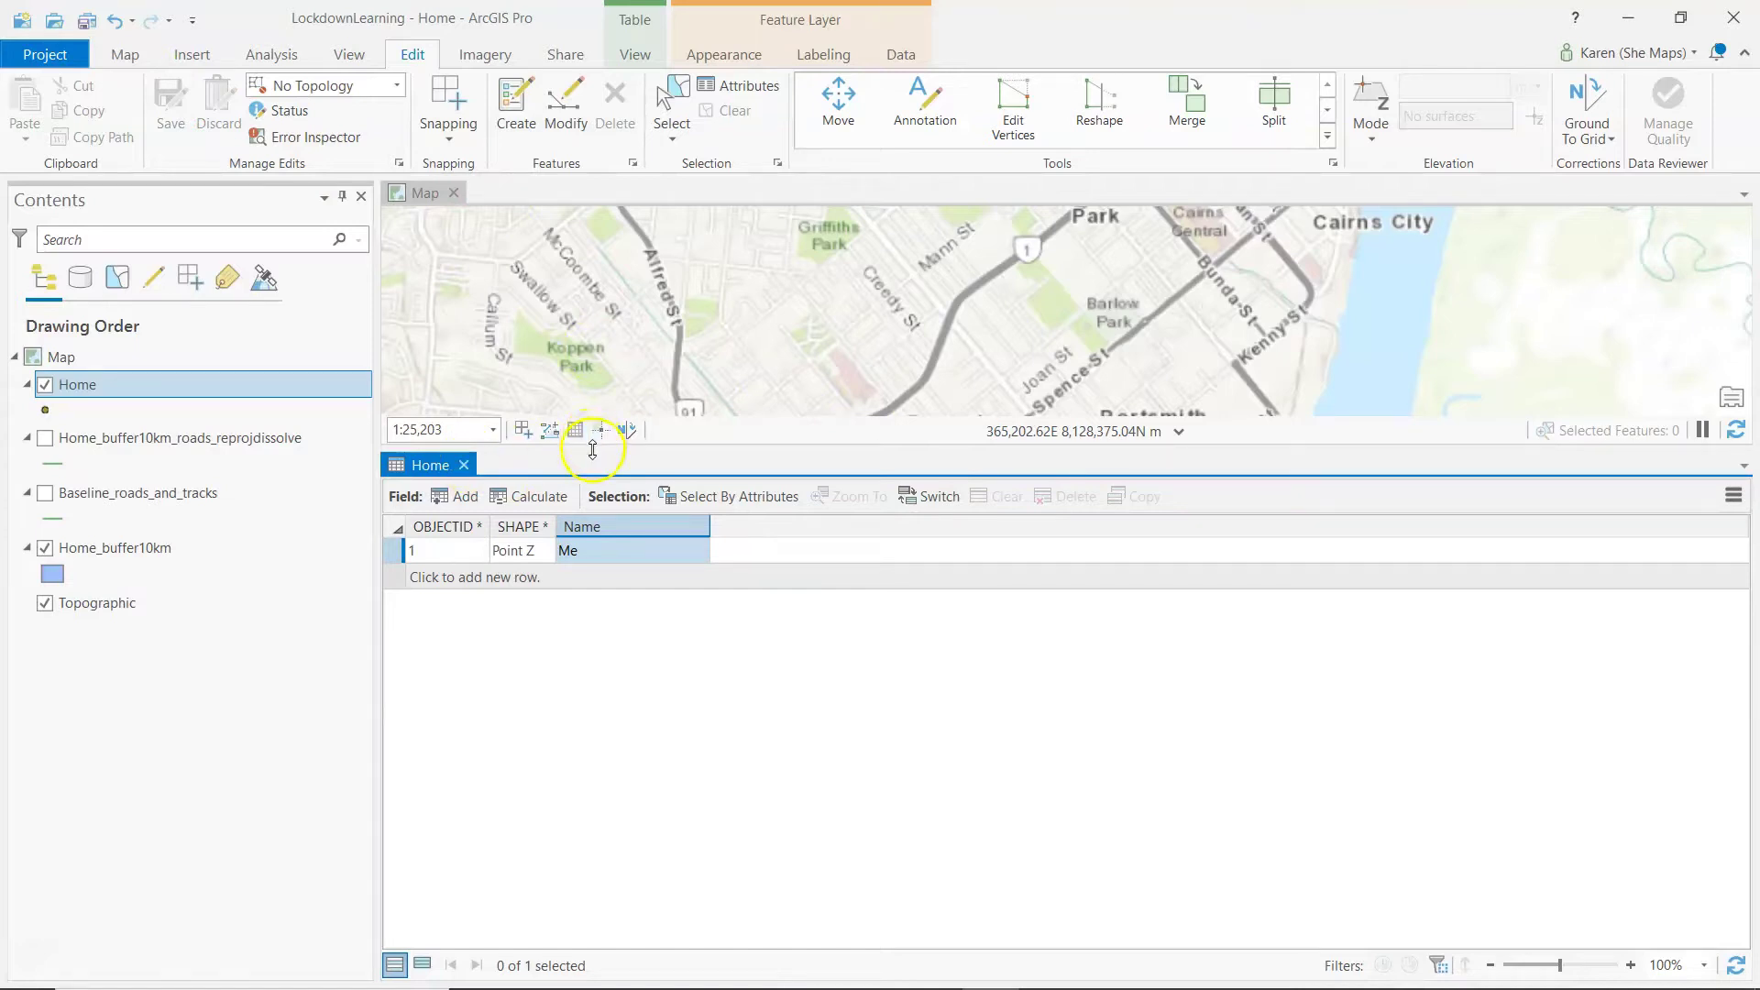
- Create a new point in the Home feature class in Cairns, just northeast of Griffiths Park
{"action": "left_click_drag", "start_coordinate": [593, 449], "coordinate": [593, 788]}
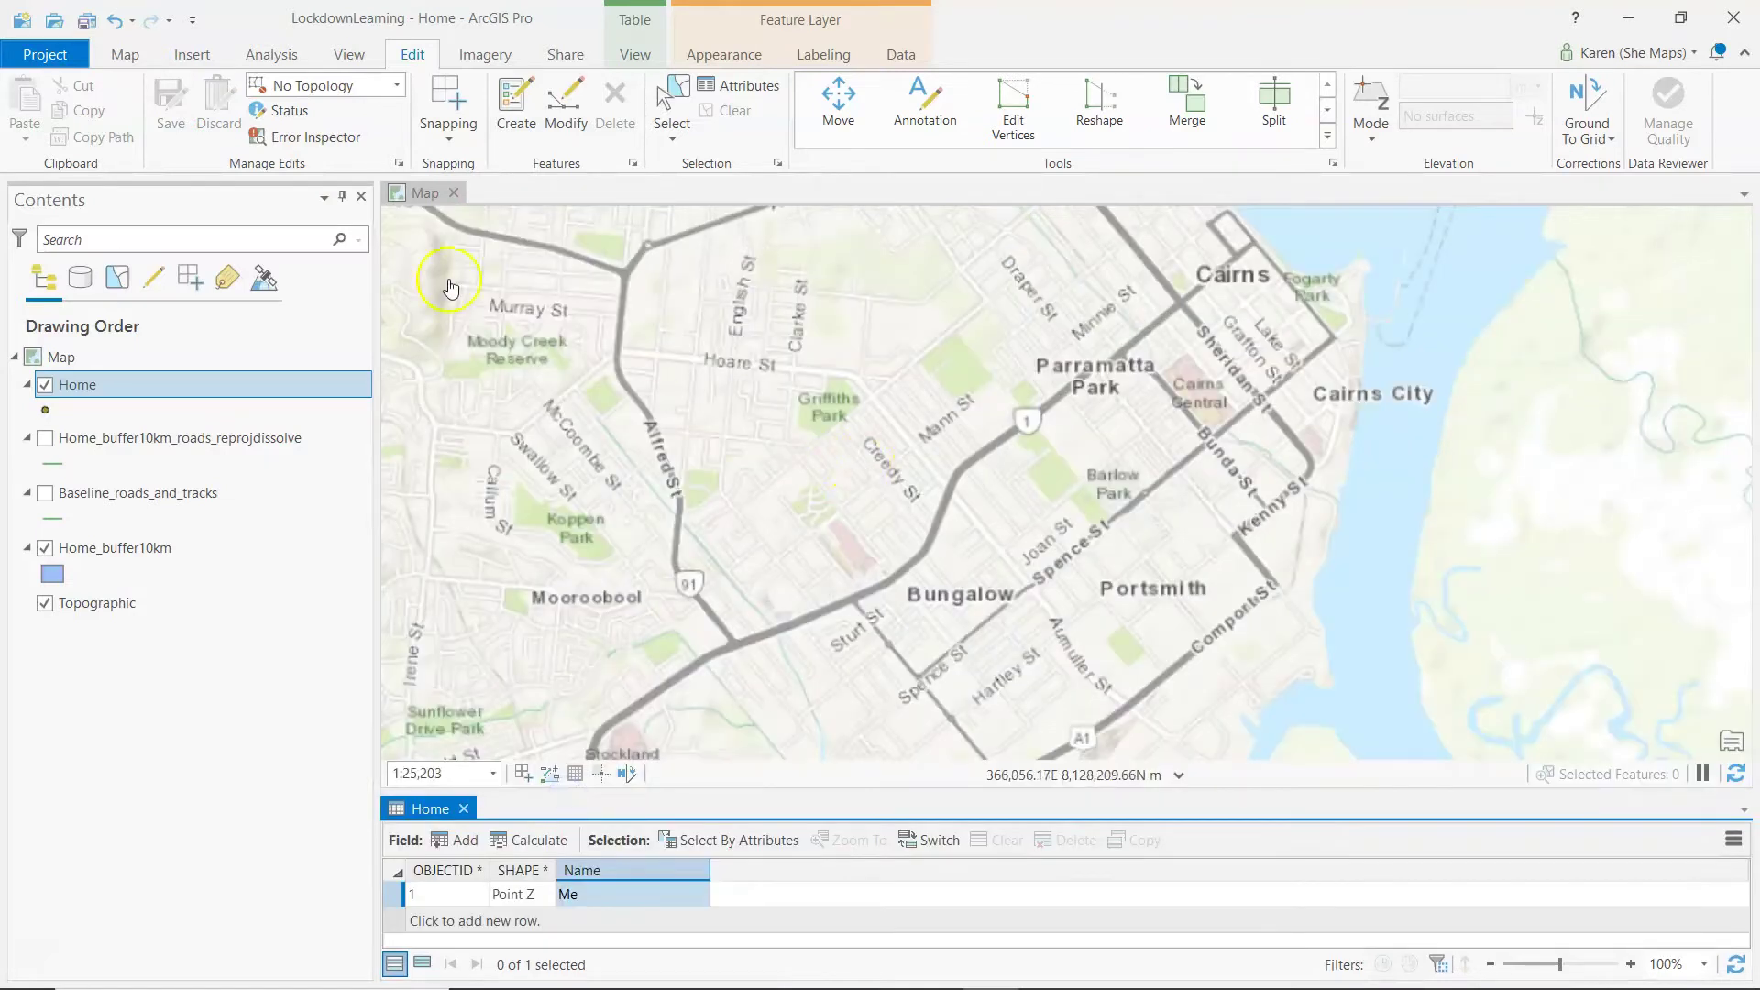
{"action": "left_click", "coordinate": [514, 89]}
{"action": "left_click", "coordinate": [1434, 383]}
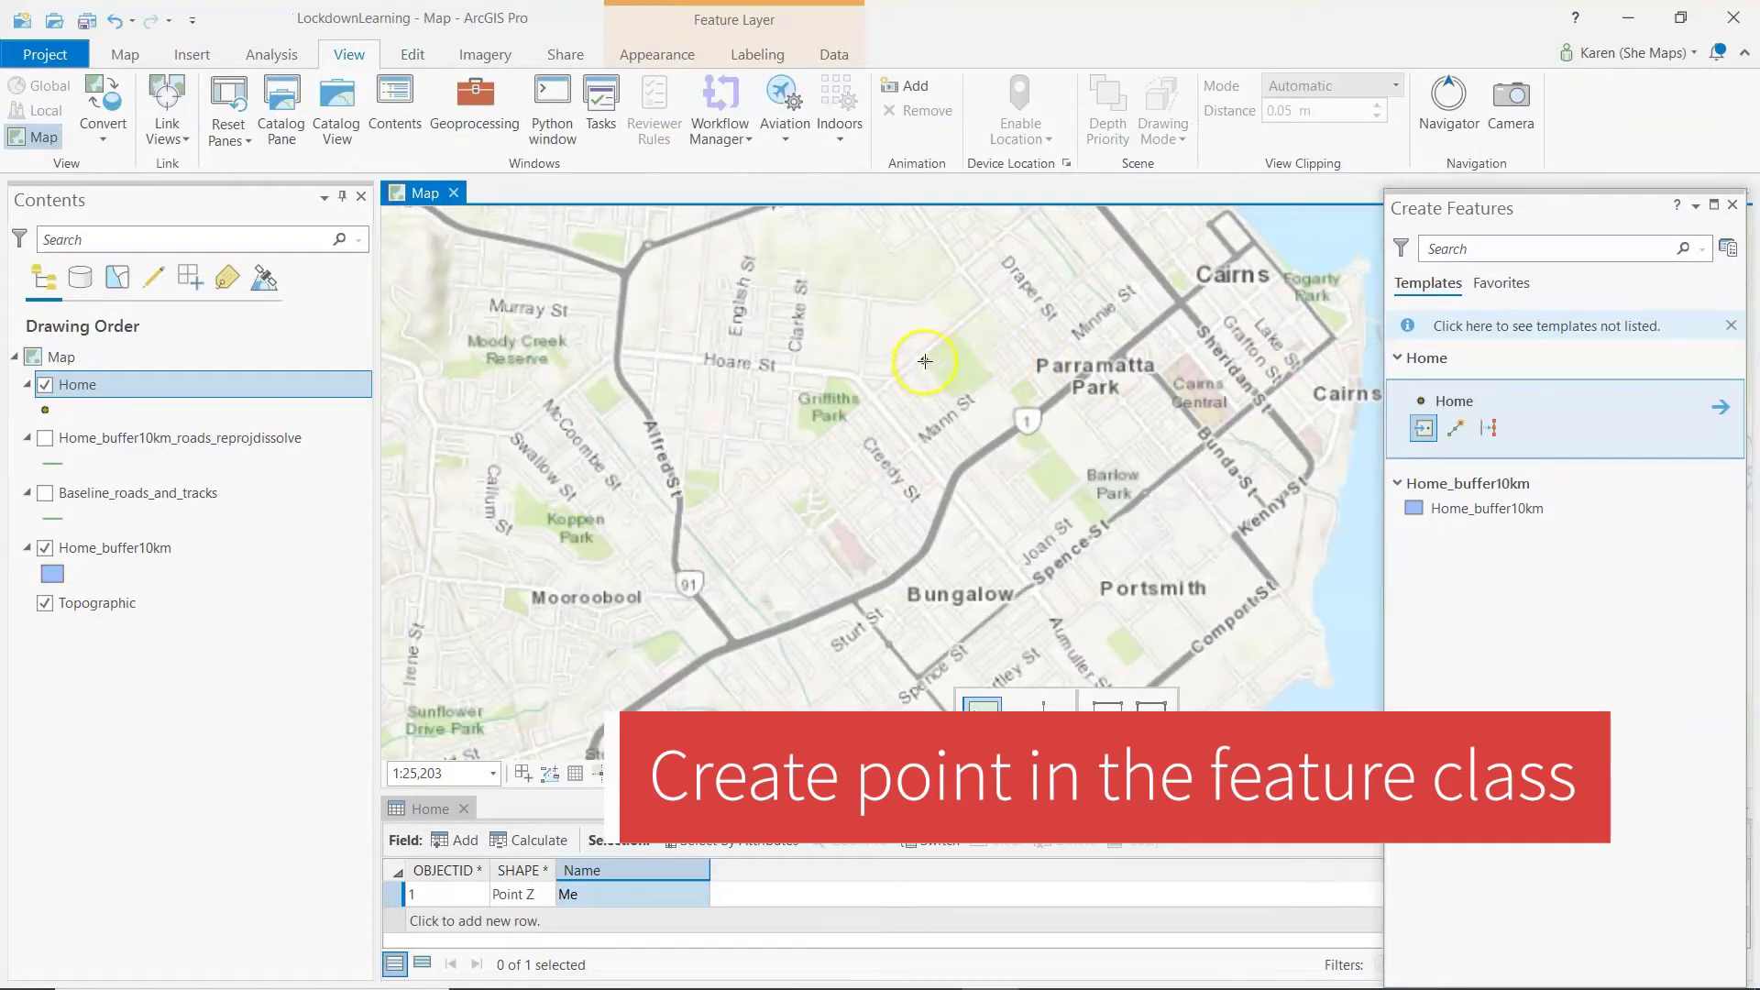
{"action": "left_click", "coordinate": [925, 361]}
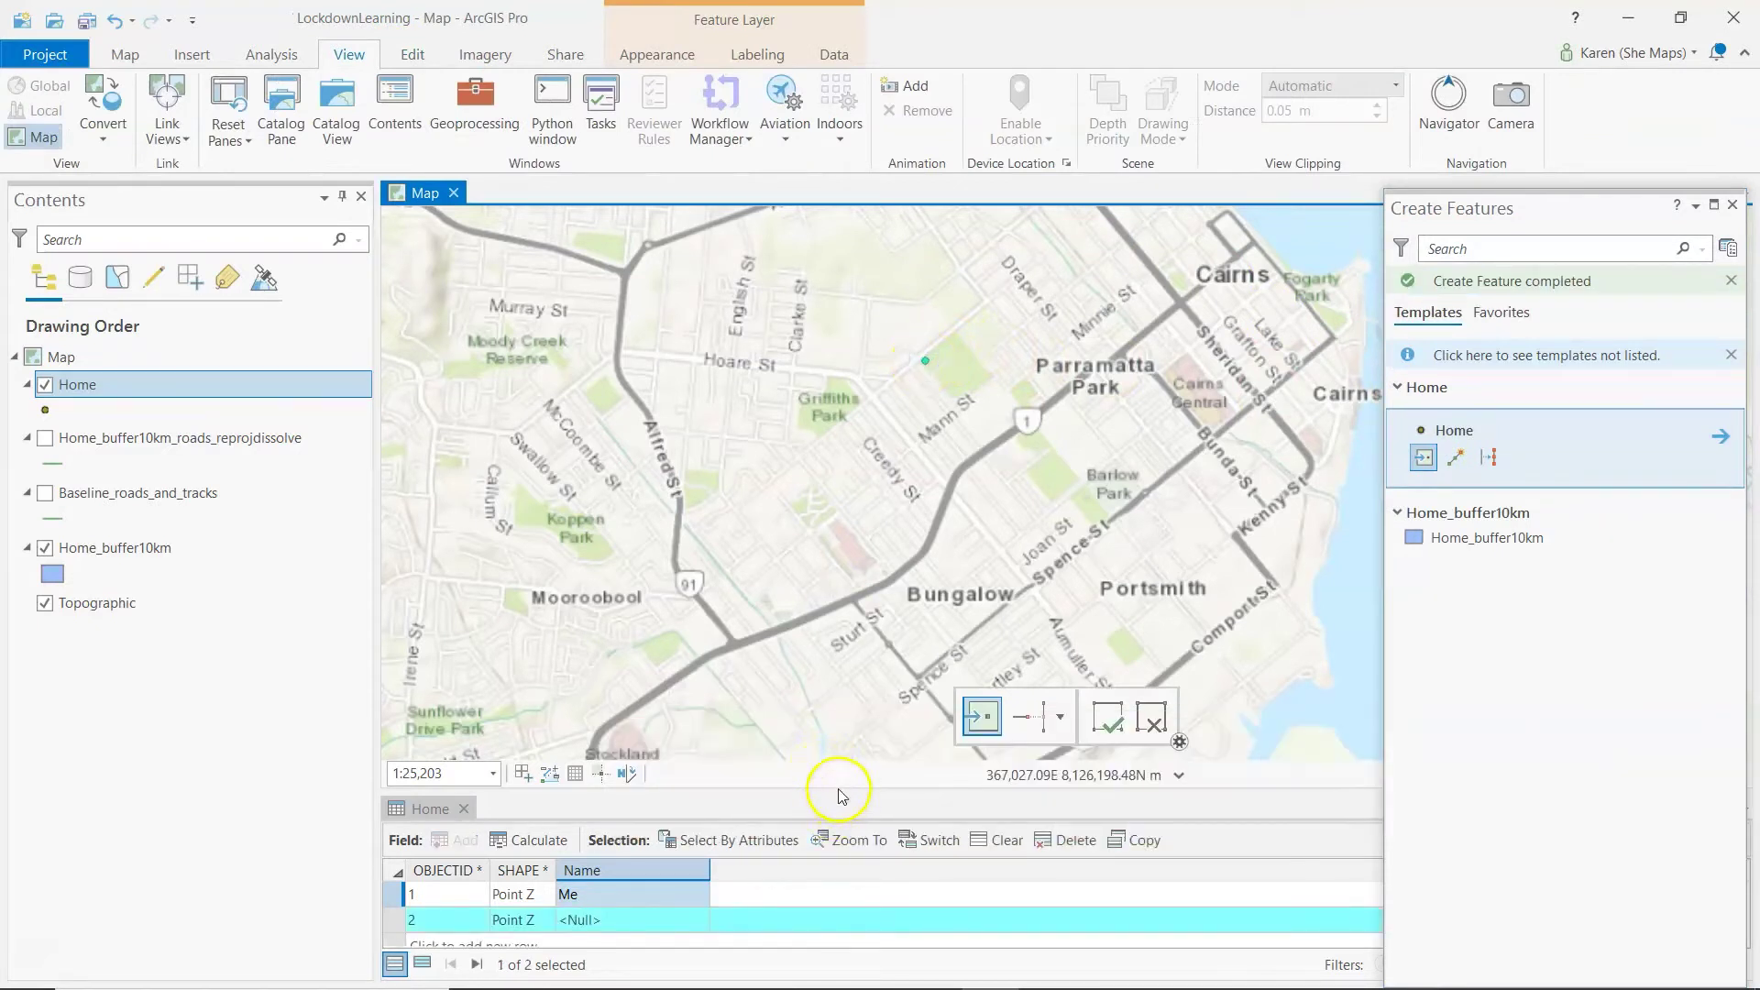
- Set the Name of the new Home point to Friend and save the edits
{"action": "left_click_drag", "start_coordinate": [840, 793], "coordinate": [825, 573]}
{"action": "double_click", "coordinate": [624, 699]}
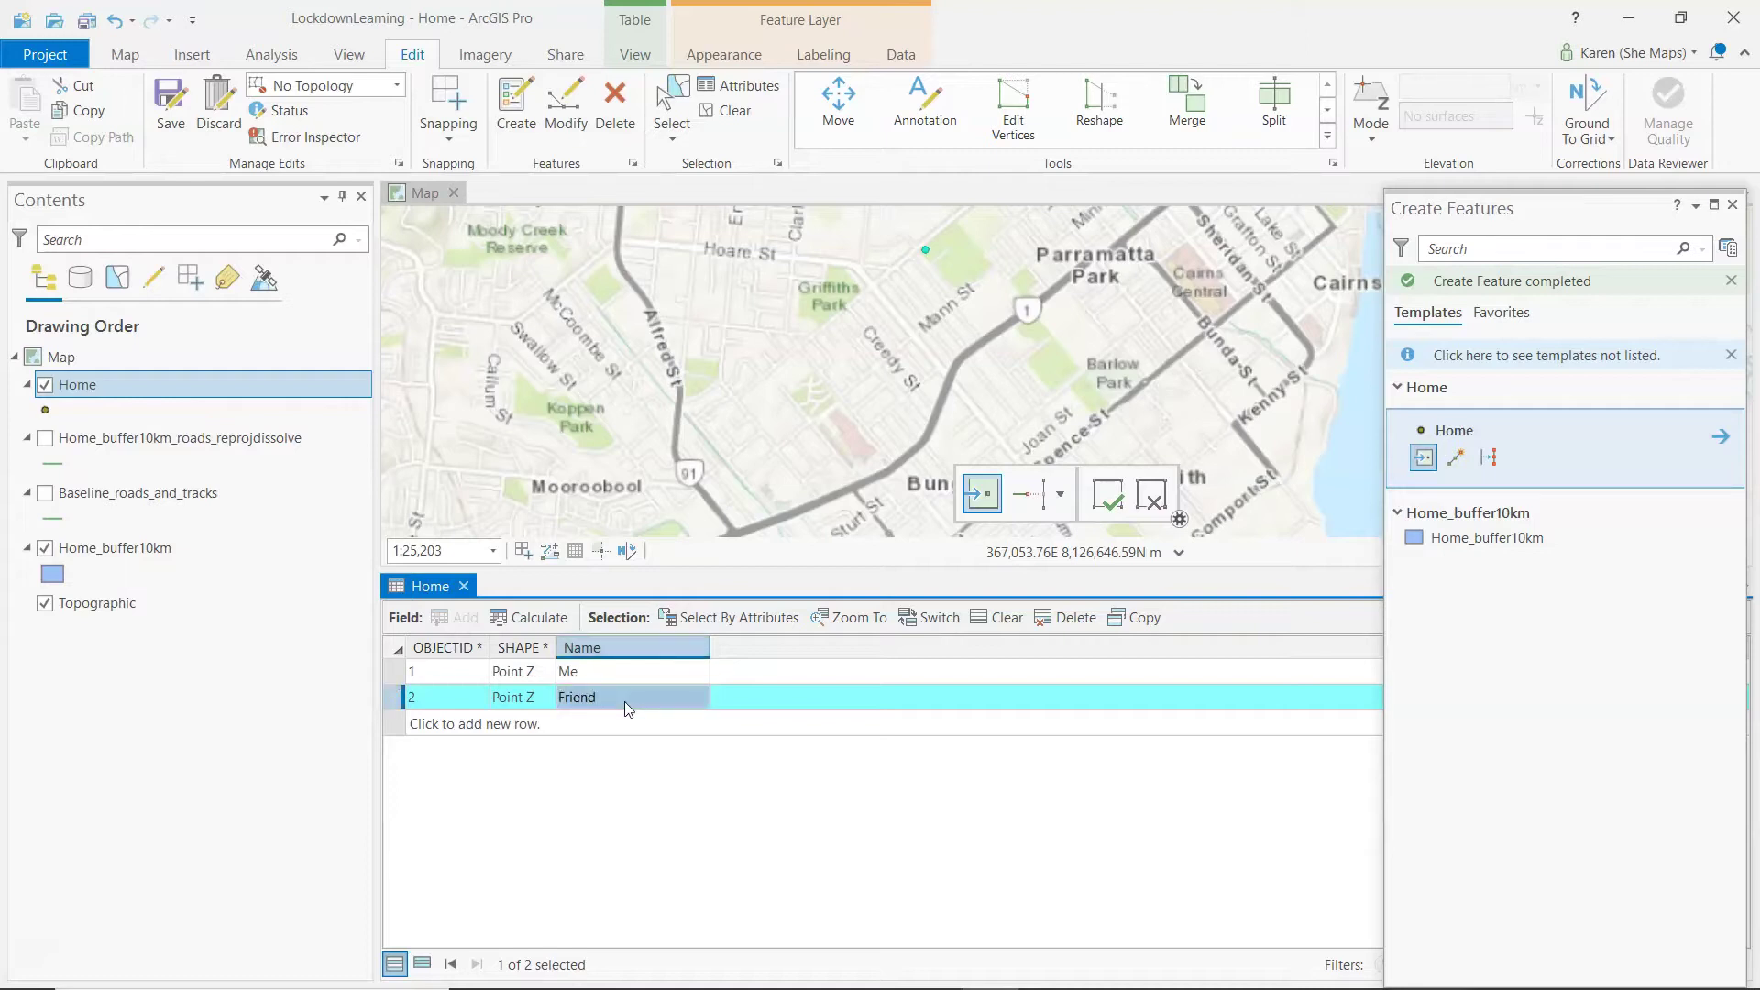
{"action": "key", "text": "Return"}
{"action": "left_click", "coordinate": [171, 107]}
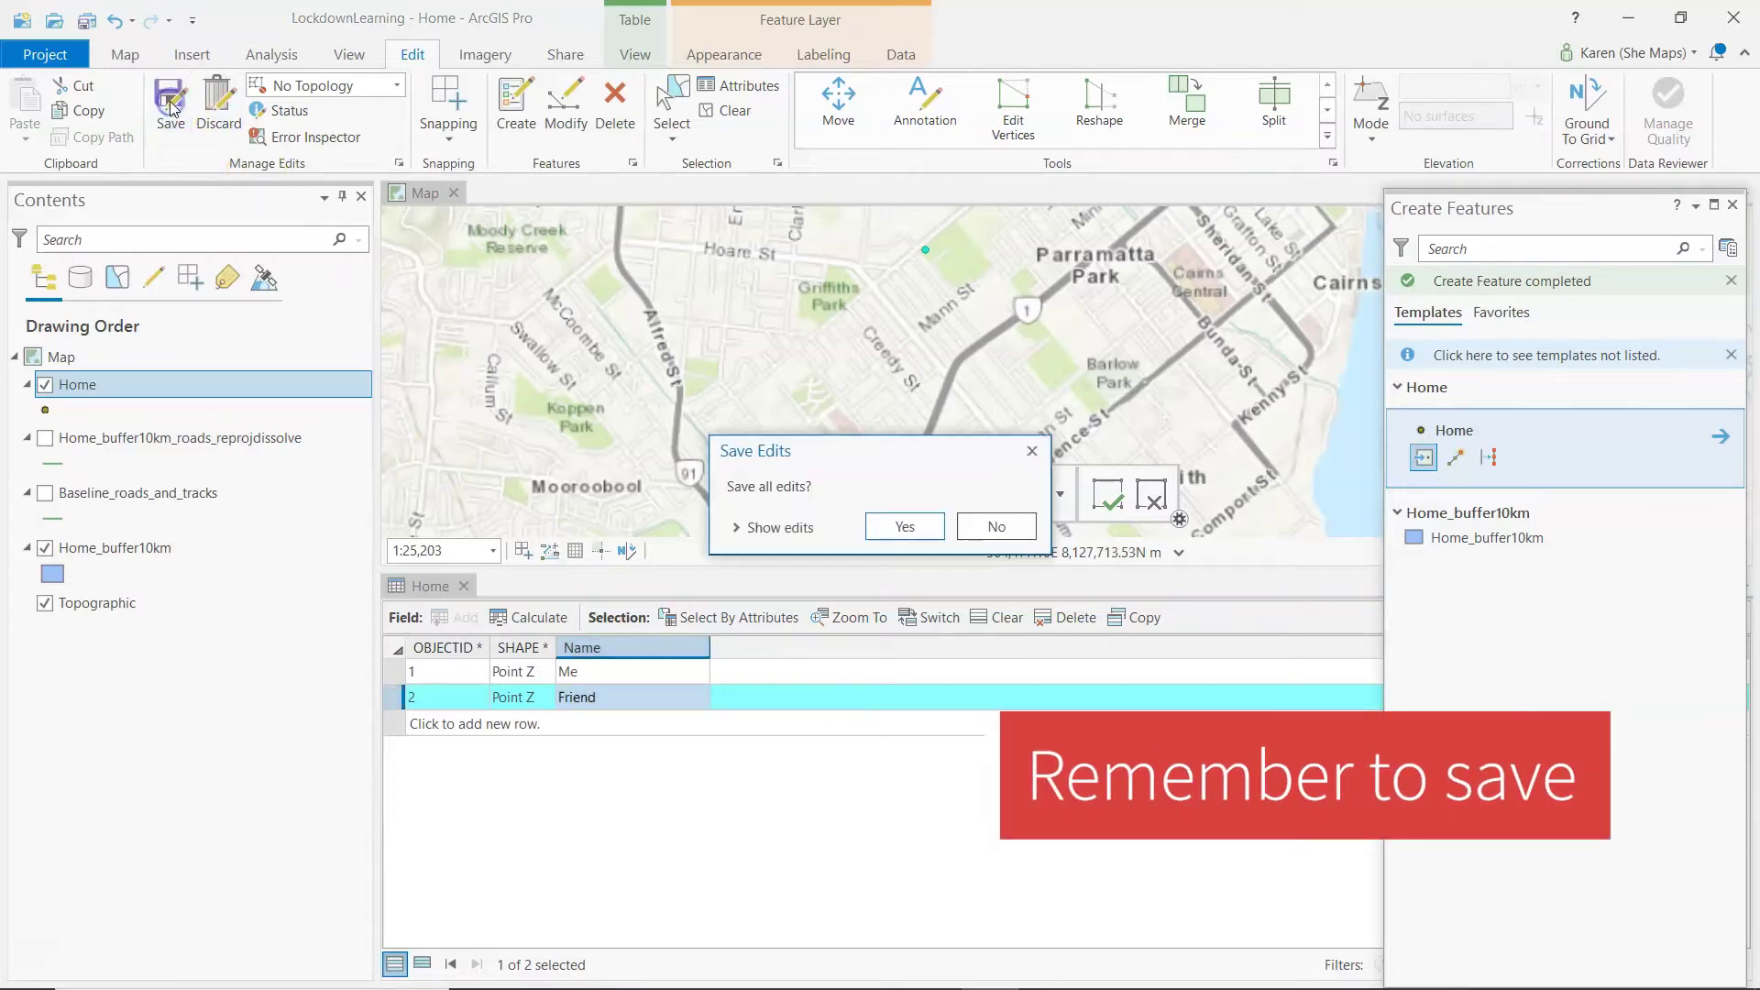
{"action": "left_click", "coordinate": [887, 525]}
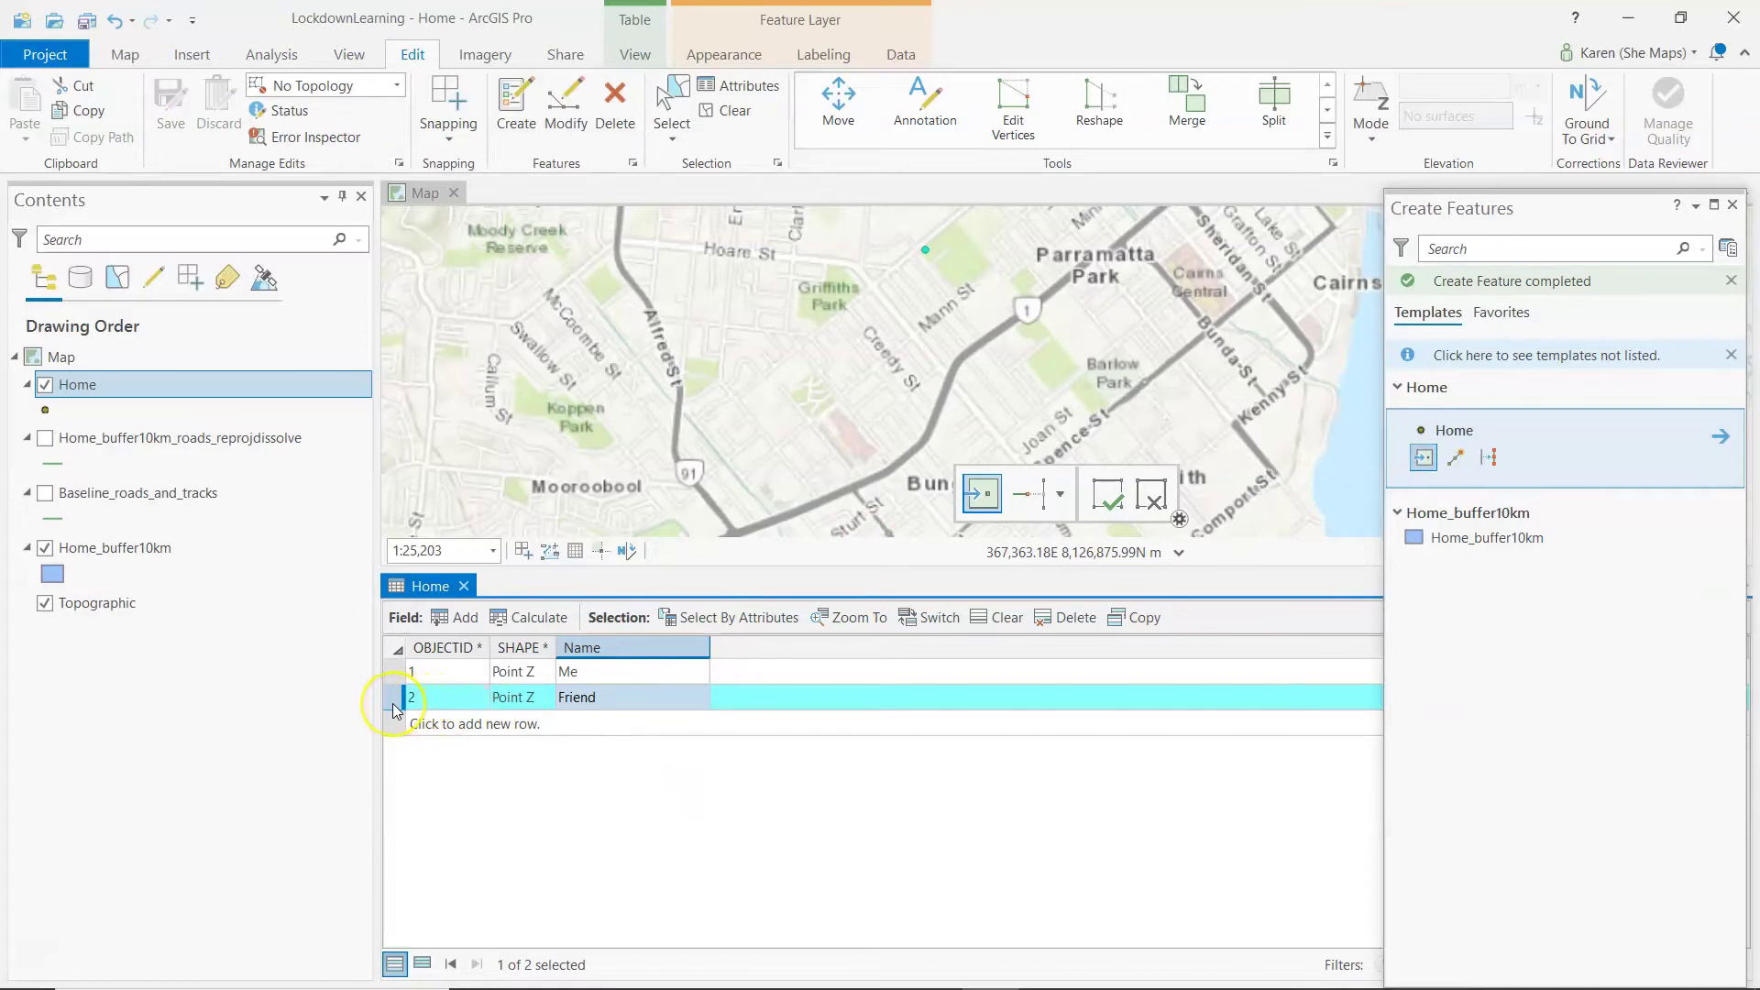
- Start the Buffer tool with Home as the input features, keeping the Friend point selected
{"action": "left_click", "coordinate": [273, 55]}
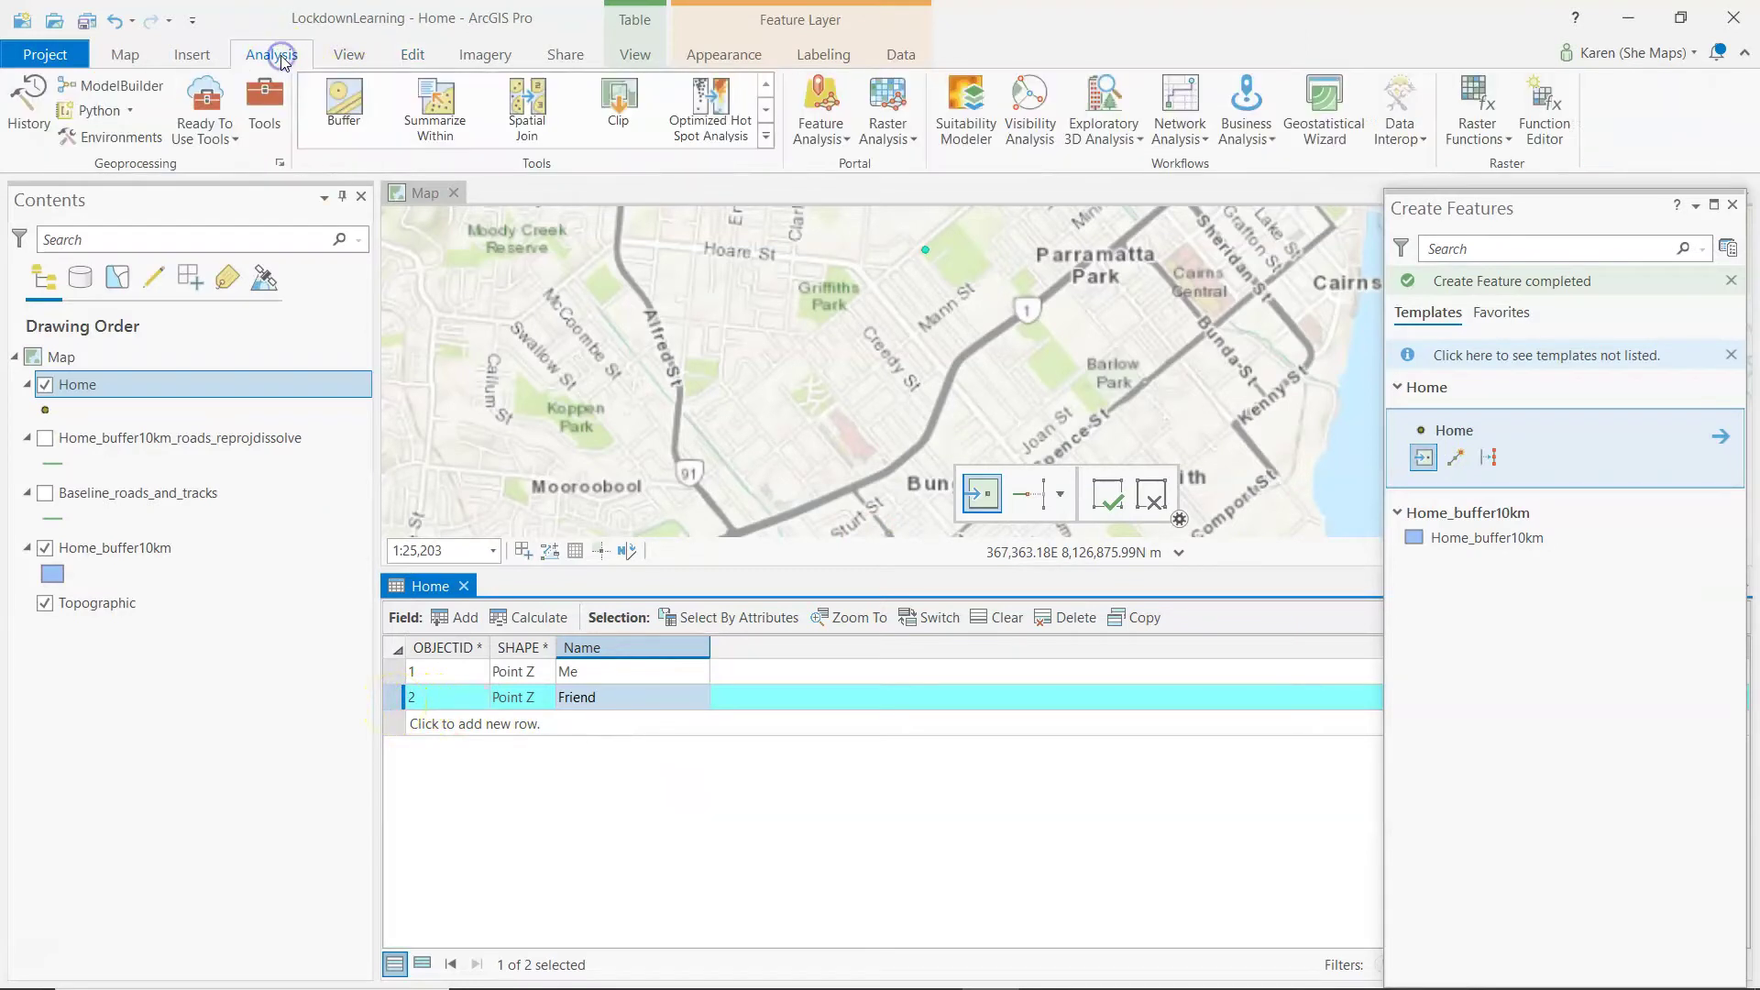
{"action": "left_click", "coordinate": [341, 117]}
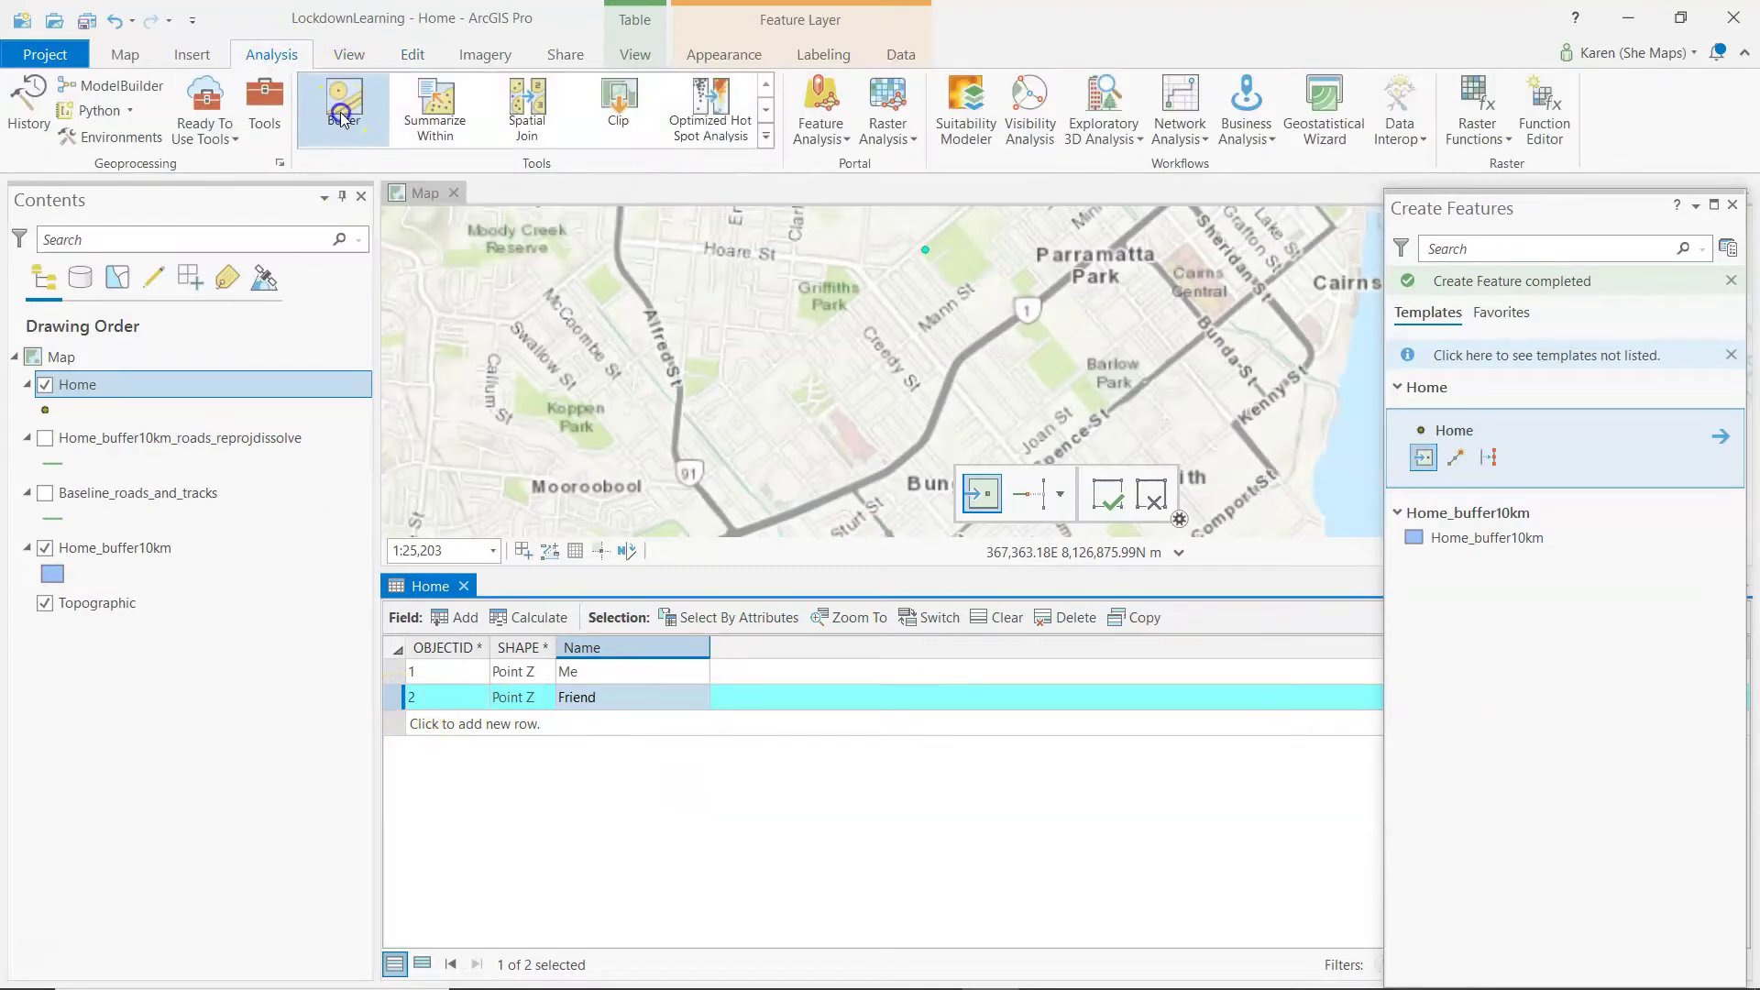
{"action": "left_click", "coordinate": [1660, 351]}
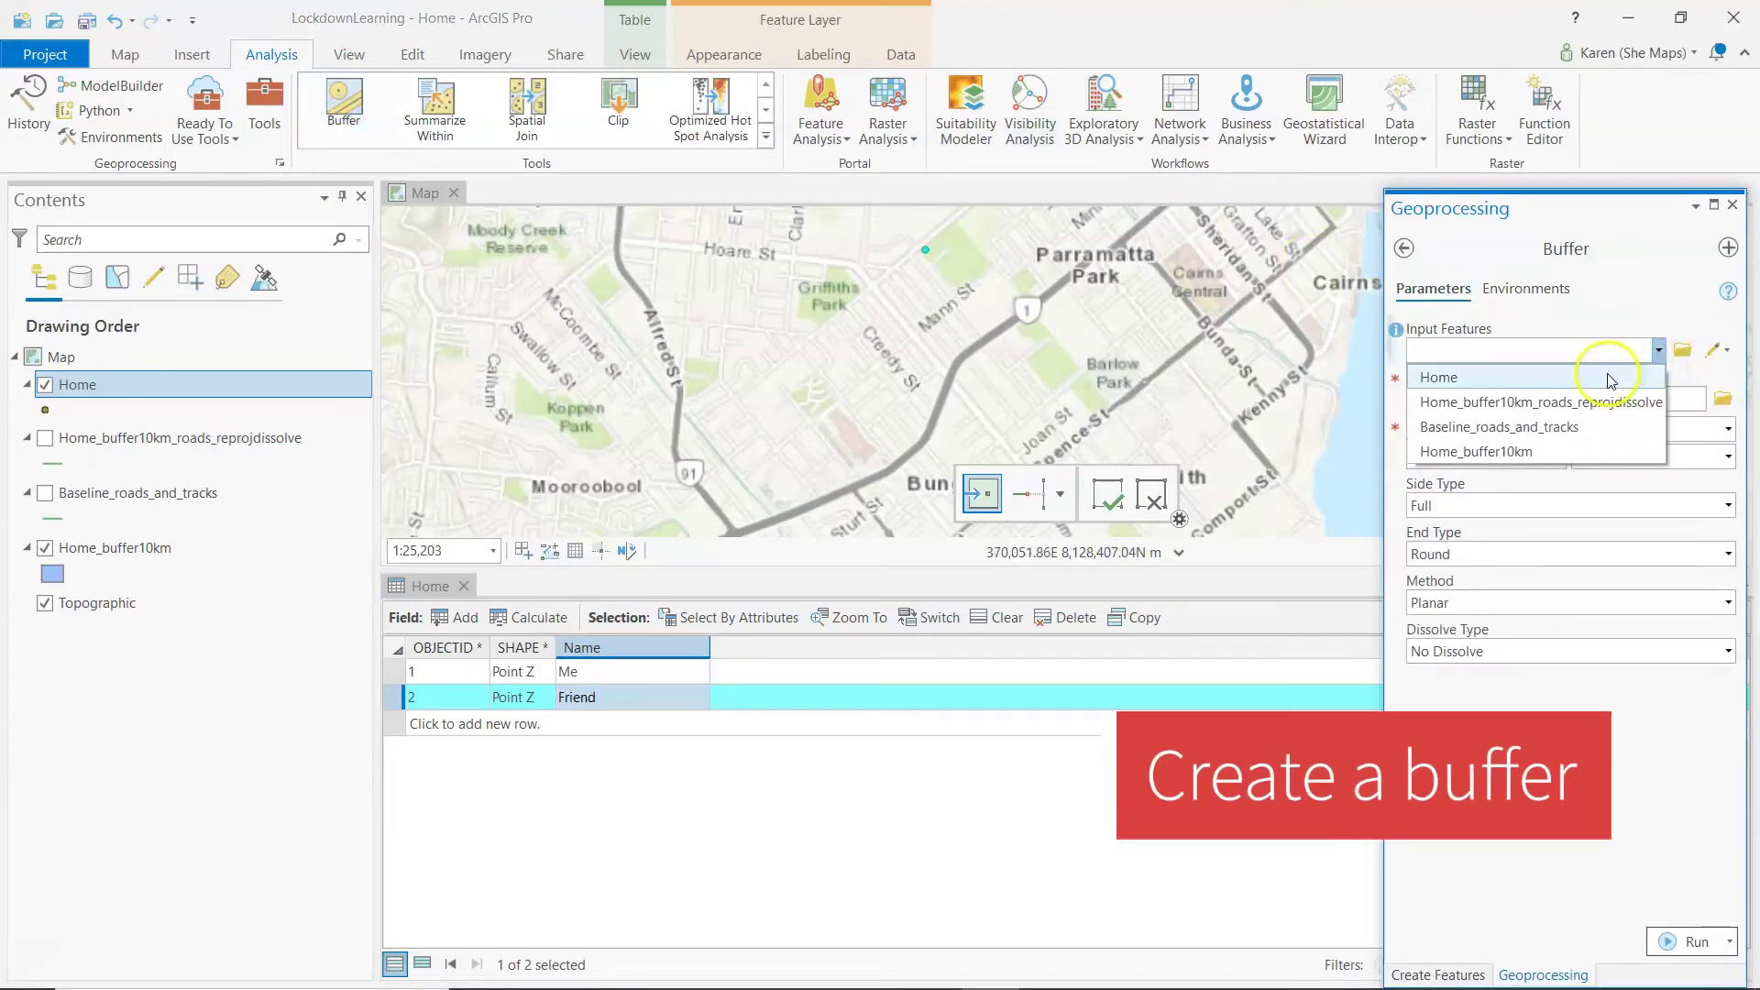
{"action": "left_click", "coordinate": [1609, 373]}
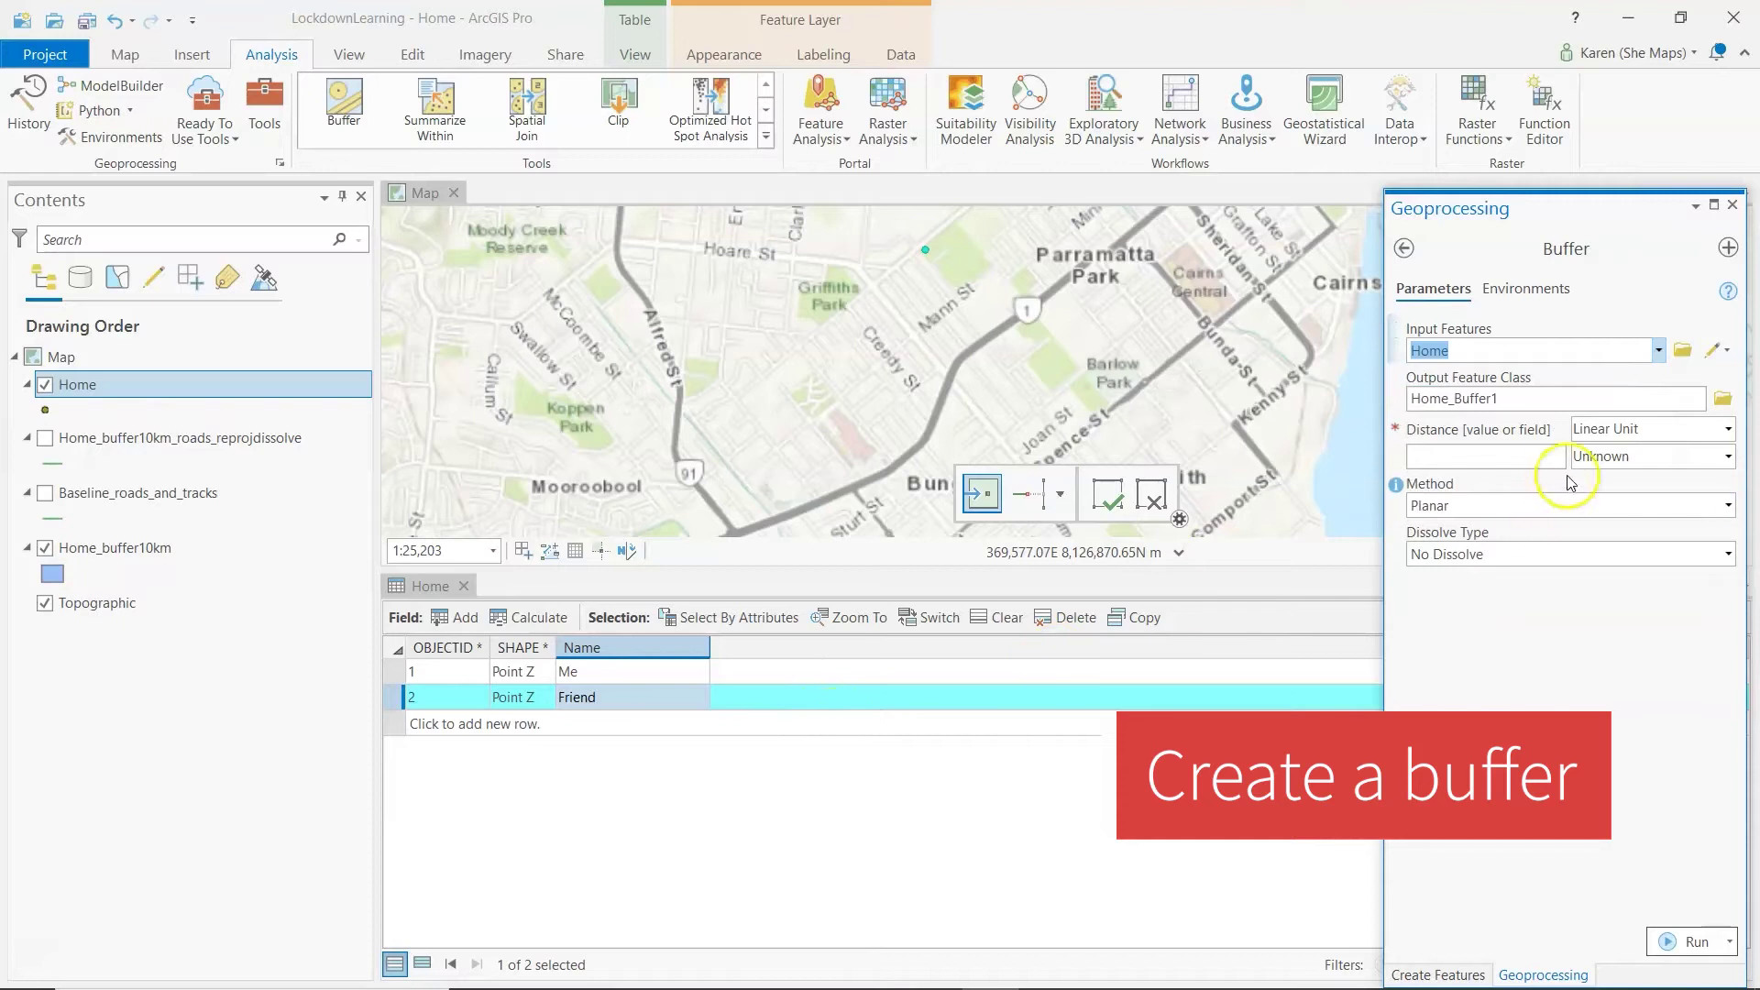
- Rename the buffer's output feature class to Friend_buffer in the LockdownLearning geodatabase
{"action": "left_click", "coordinate": [1736, 408]}
{"action": "left_click", "coordinate": [1673, 398]}
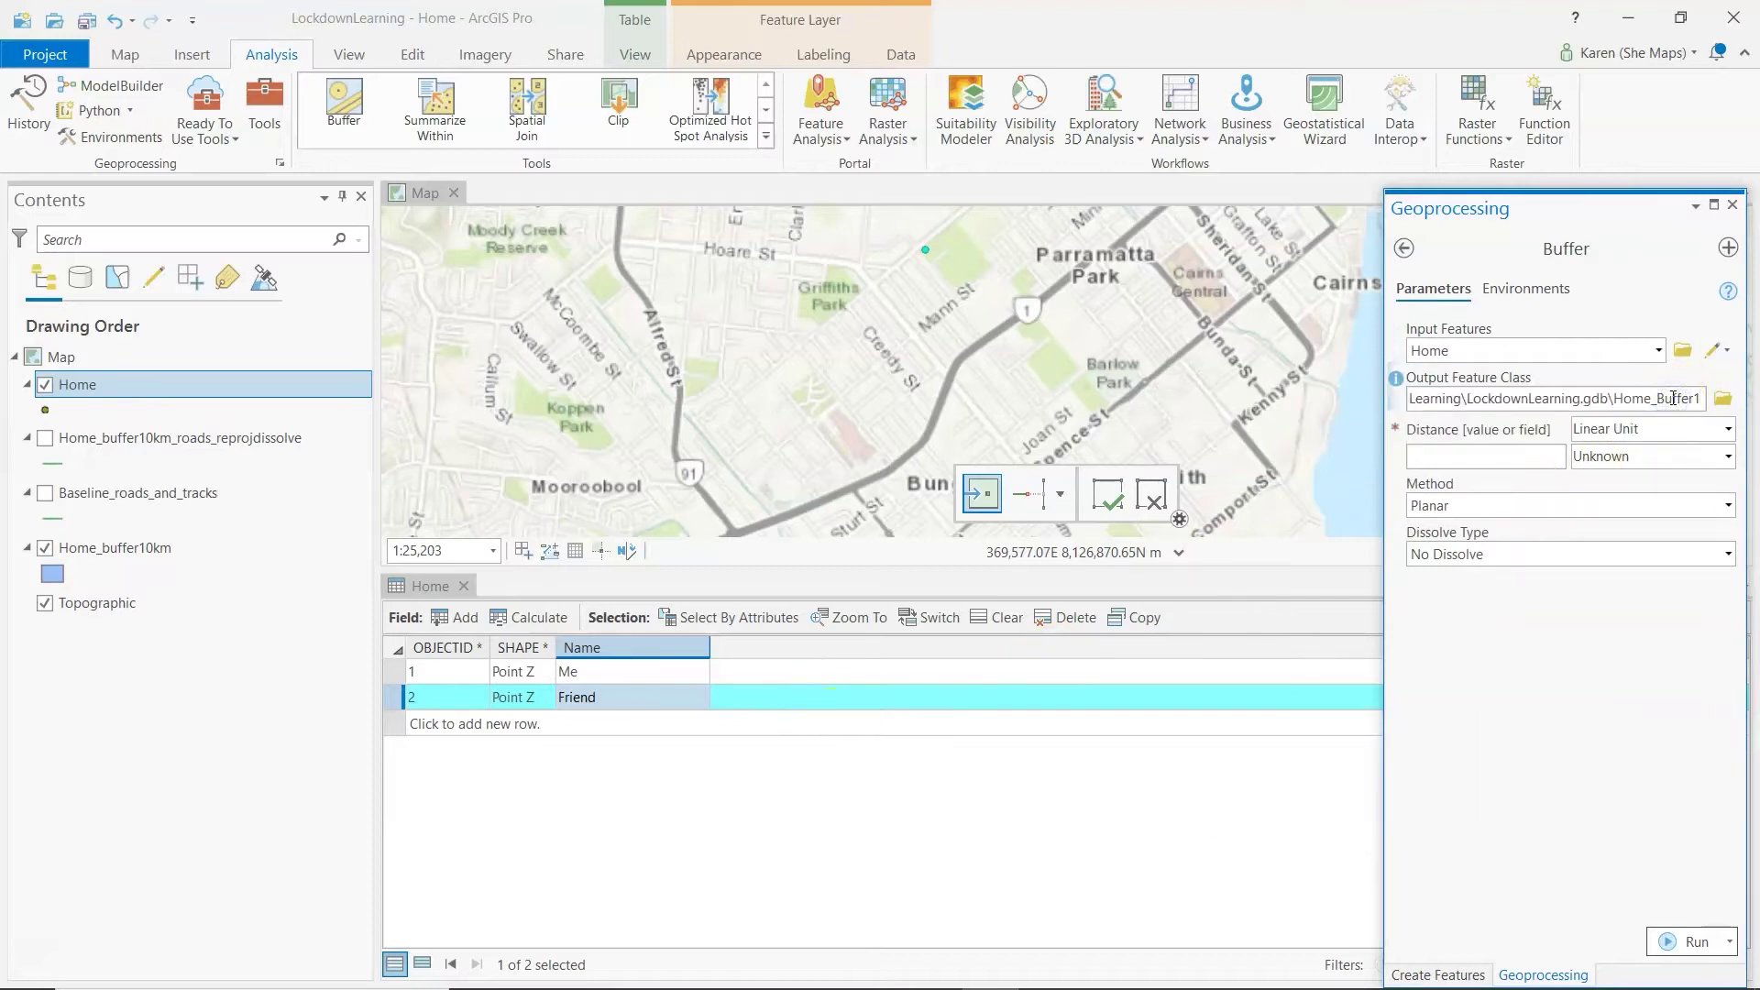
{"action": "key", "text": "BackSpace"}
{"action": "key", "text": "BackSpace"}
{"action": "key", "text": "BackSpace"}
{"action": "key", "text": "BackSpace"}
{"action": "key", "text": "BackSpace"}
{"action": "key", "text": "BackSpace"}
{"action": "key", "text": "BackSpace"}
{"action": "key", "text": "BackSpace"}
{"action": "key", "text": "BackSpace"}
{"action": "key", "text": "BackSpace"}
{"action": "key", "text": "BackSpace"}
{"action": "key", "text": "BackSpace"}
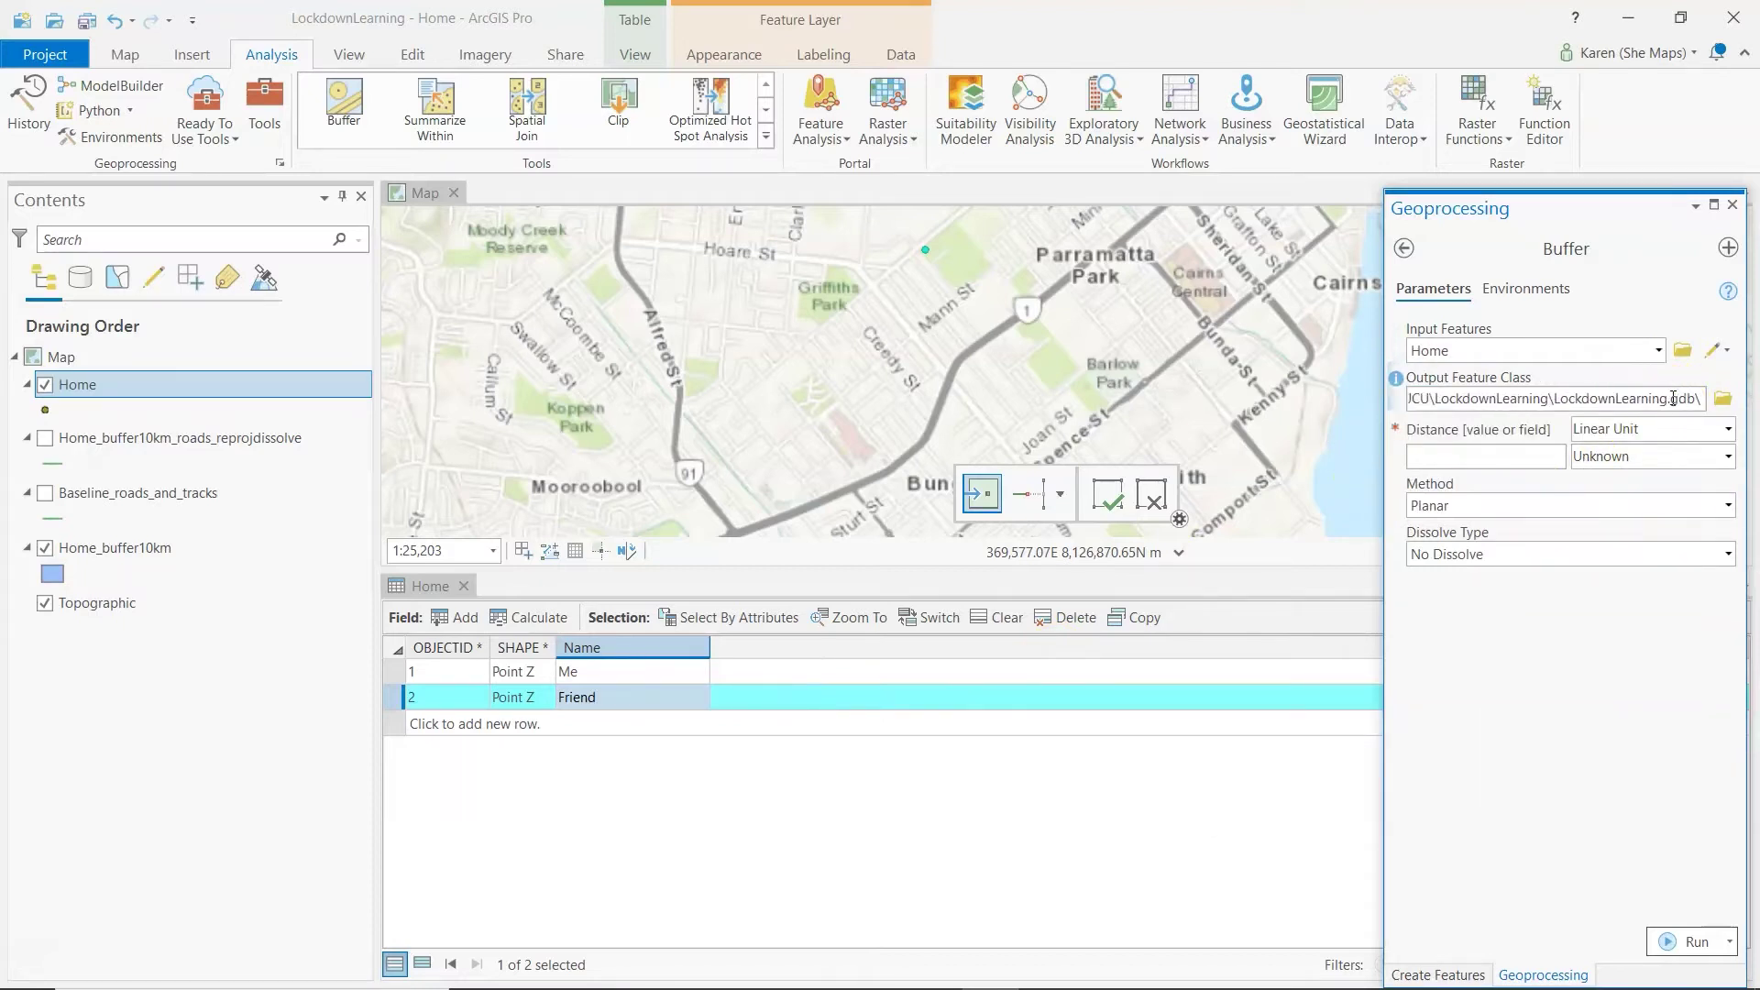
{"action": "type", "text": "Friend"}
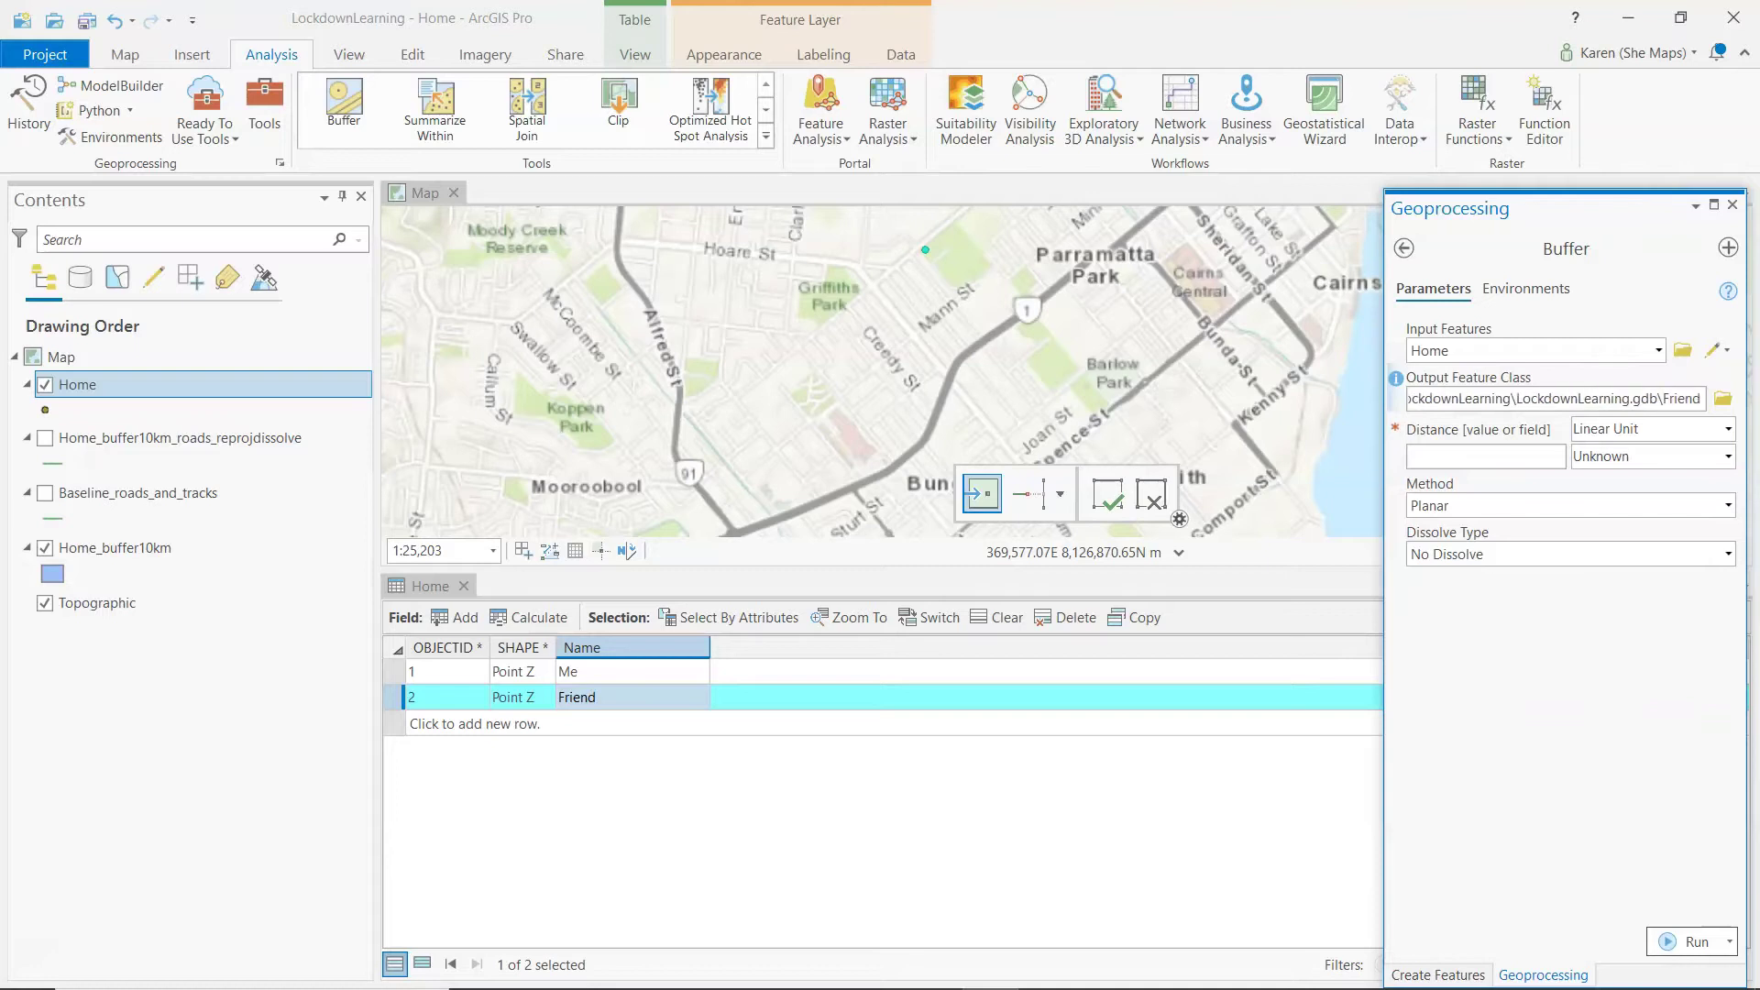
{"action": "type", "text": "_buffer"}
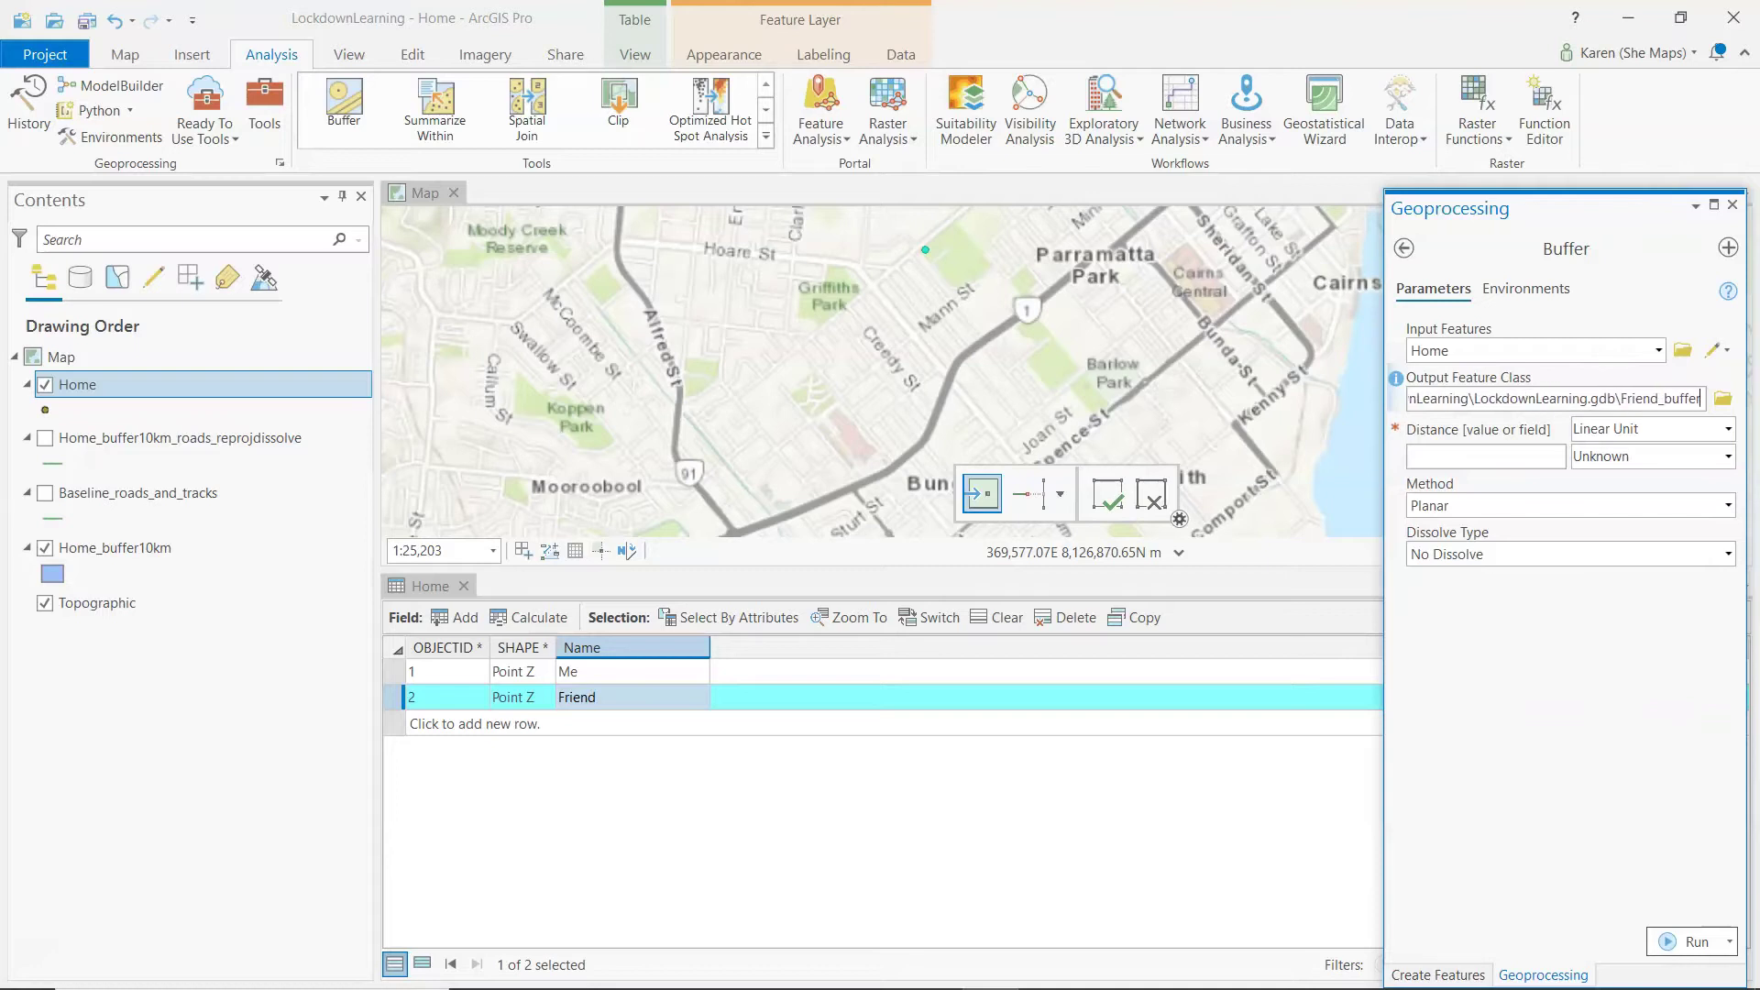
- Set the buffer distance to 10 kilometers and run the Buffer tool
{"action": "left_click", "coordinate": [1531, 458]}
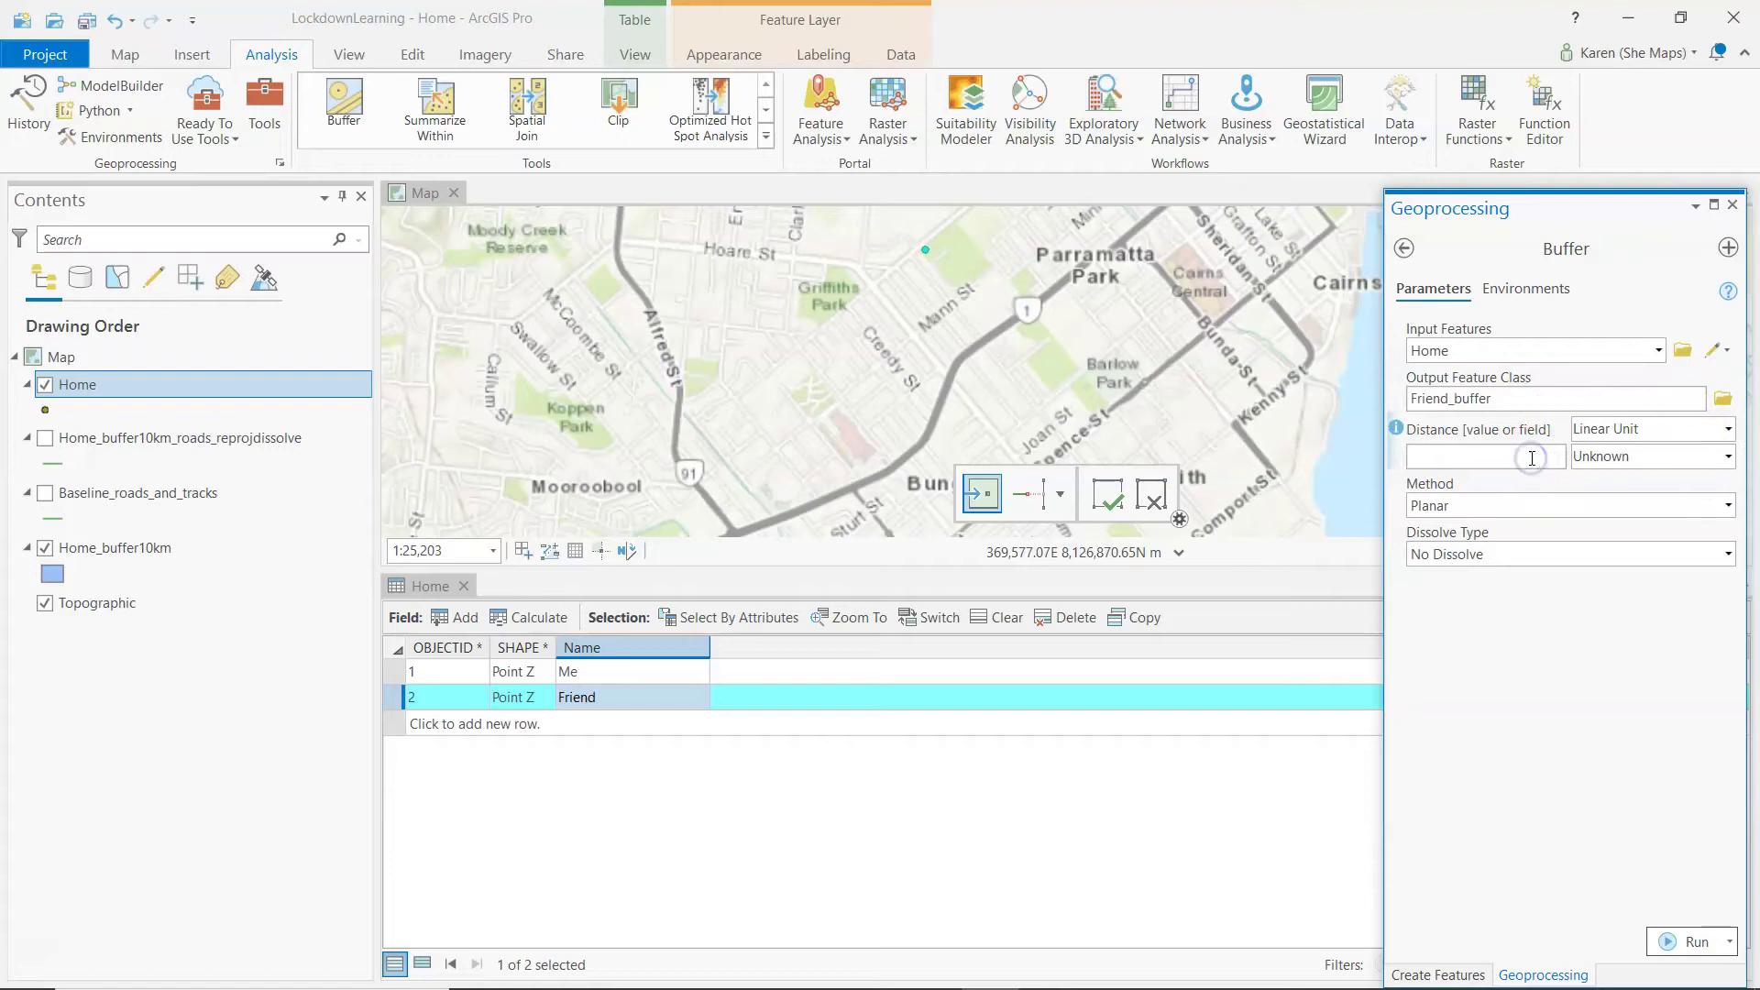
{"action": "left_click", "coordinate": [1612, 455]}
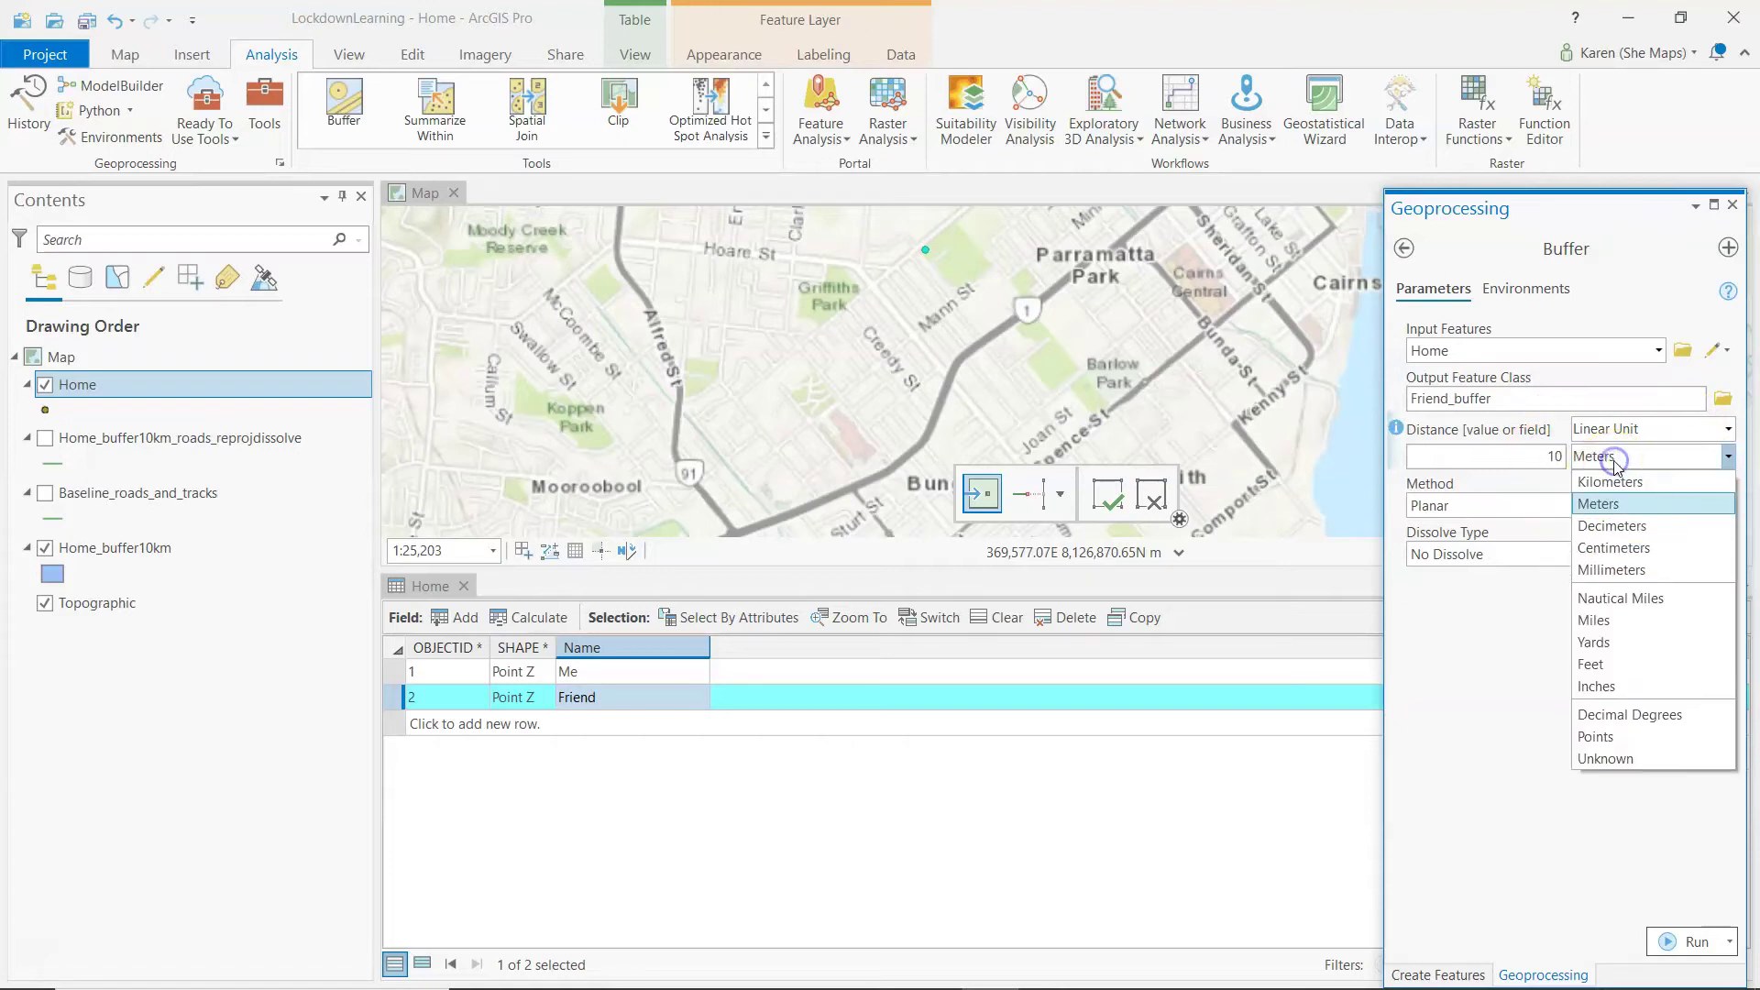
{"action": "left_click", "coordinate": [1612, 483]}
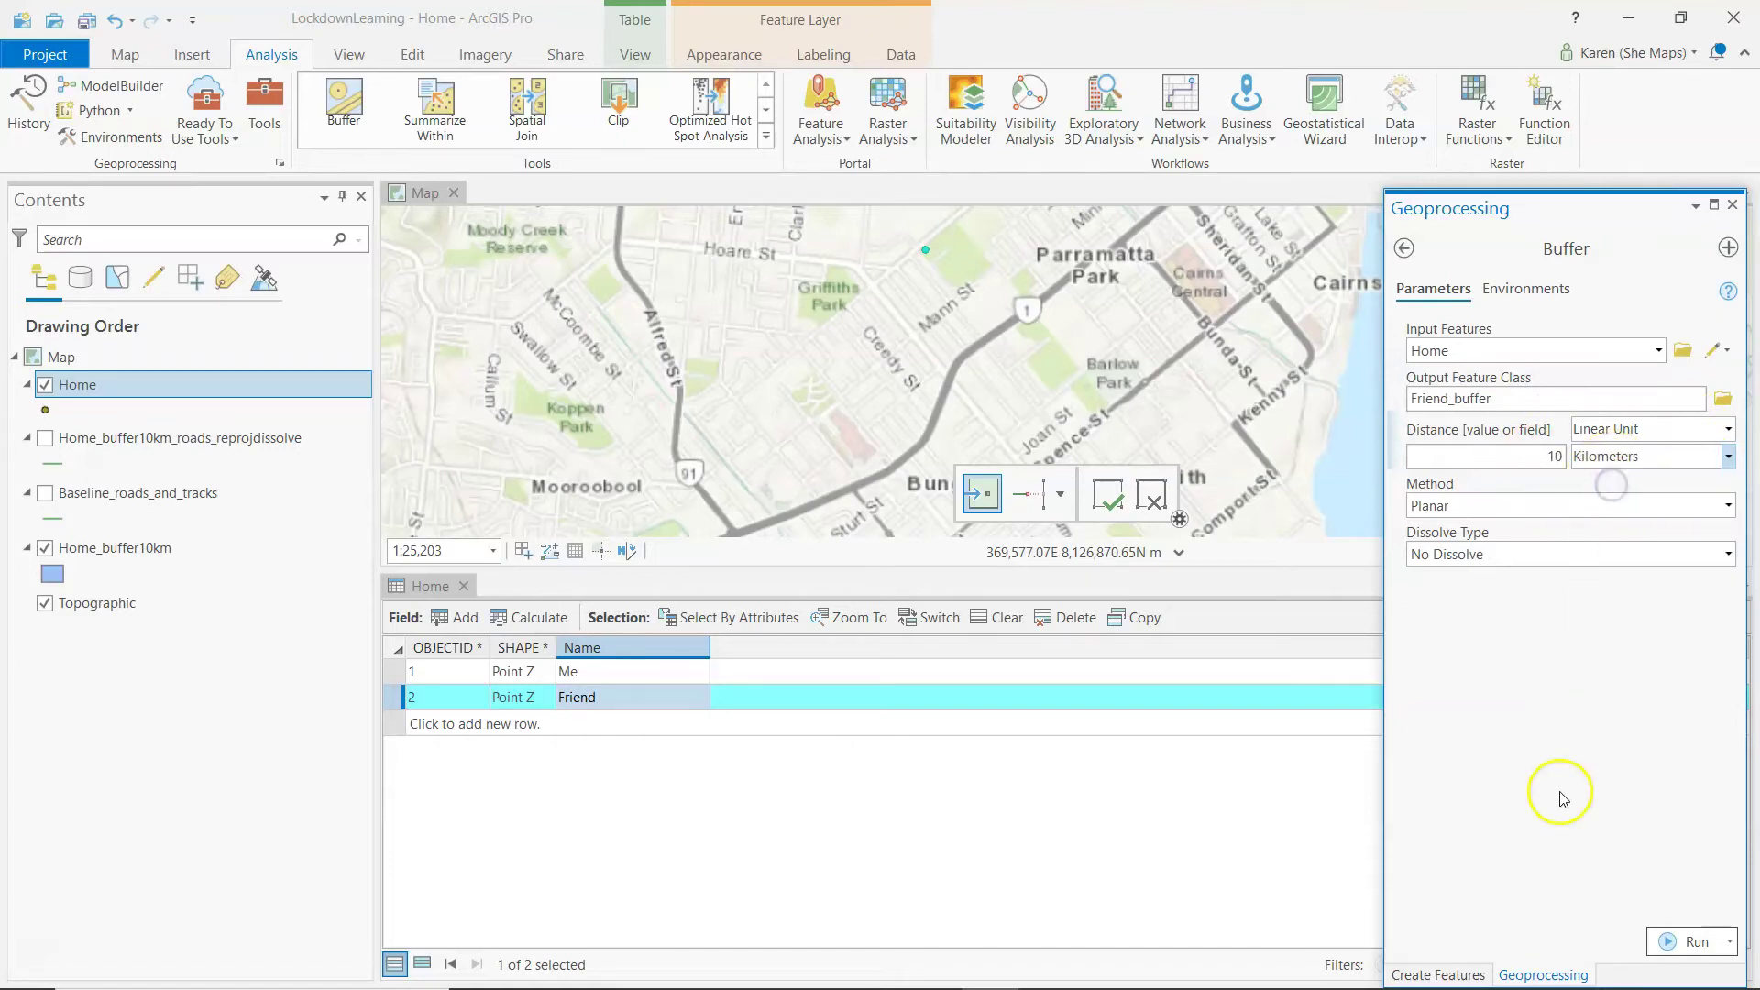
{"action": "left_click", "coordinate": [1675, 947]}
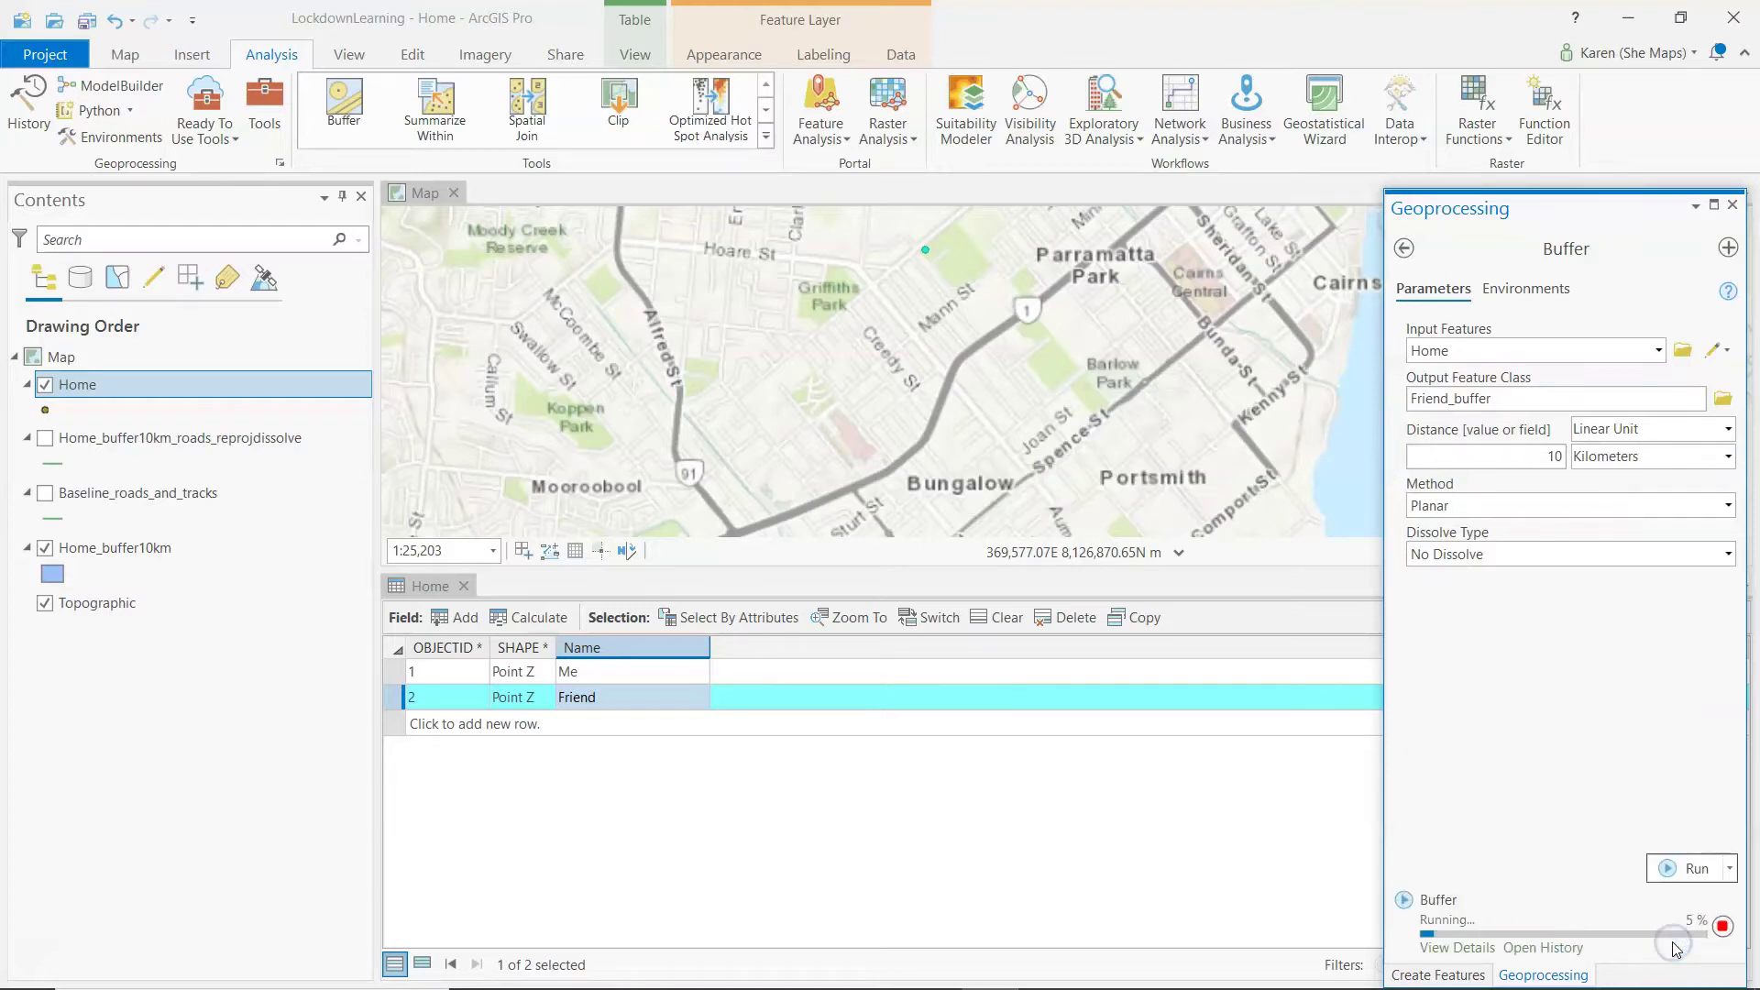
- Close the Buffer tool and the Home table, and show both buffers in full on the map
{"action": "left_click", "coordinate": [1733, 205]}
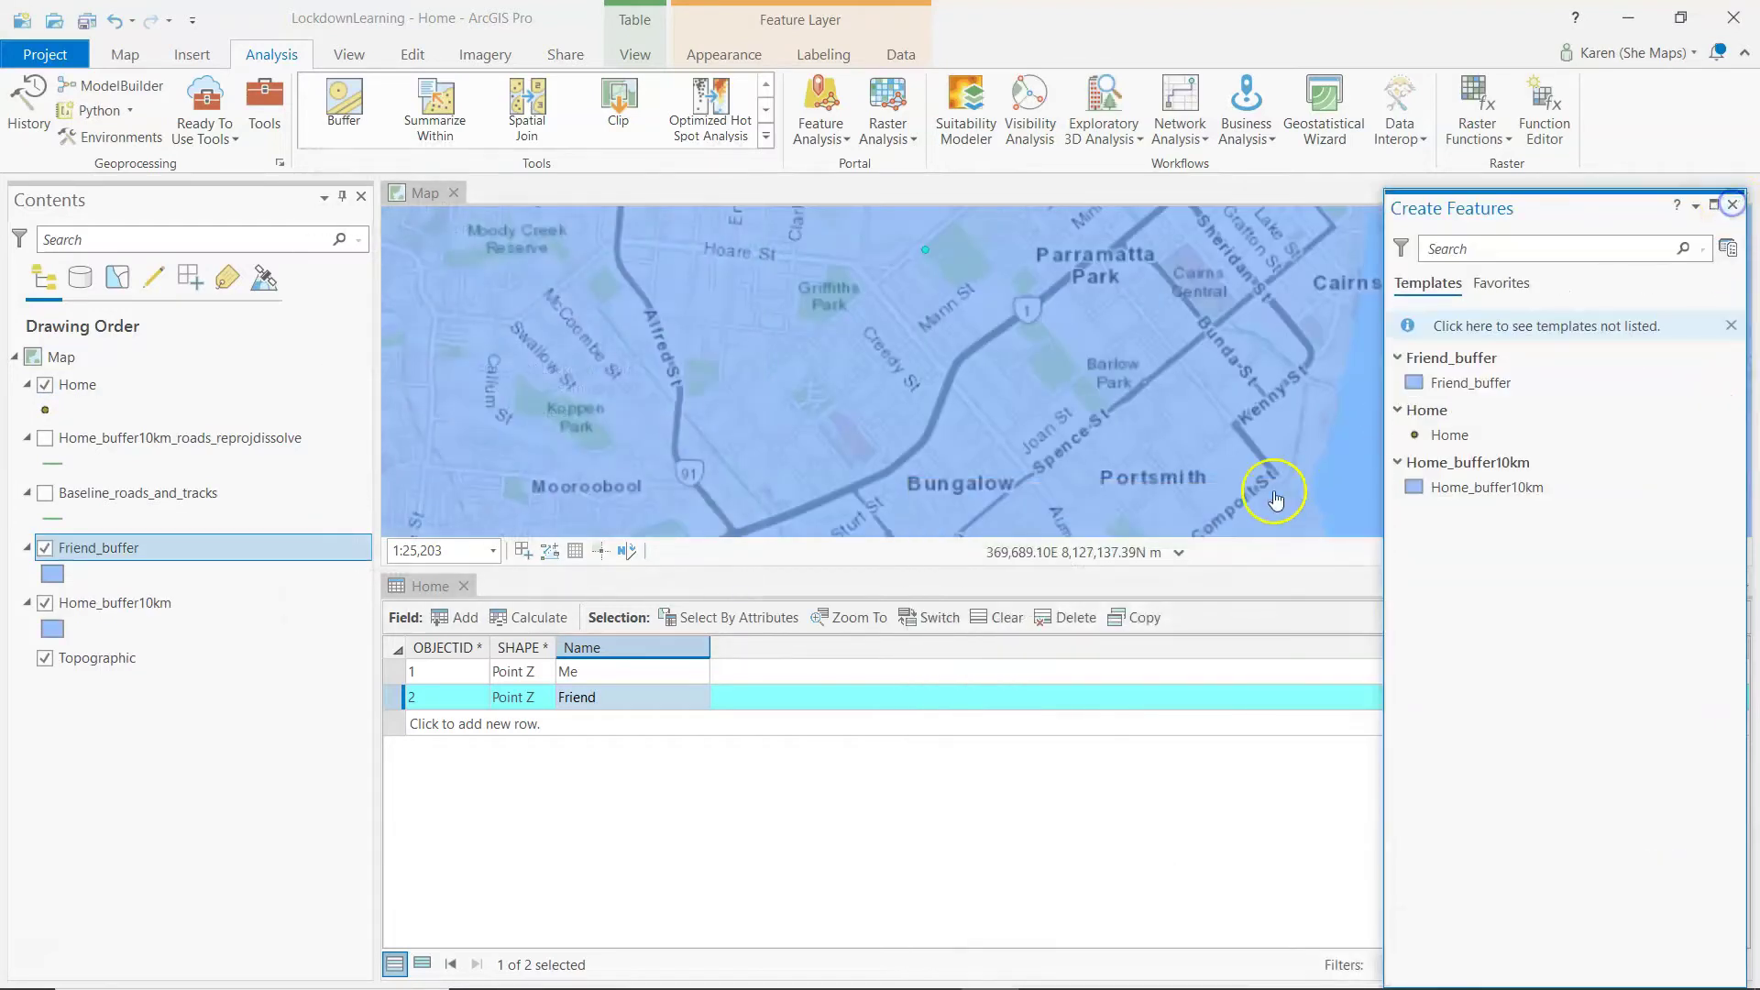
{"action": "left_click", "coordinate": [463, 588]}
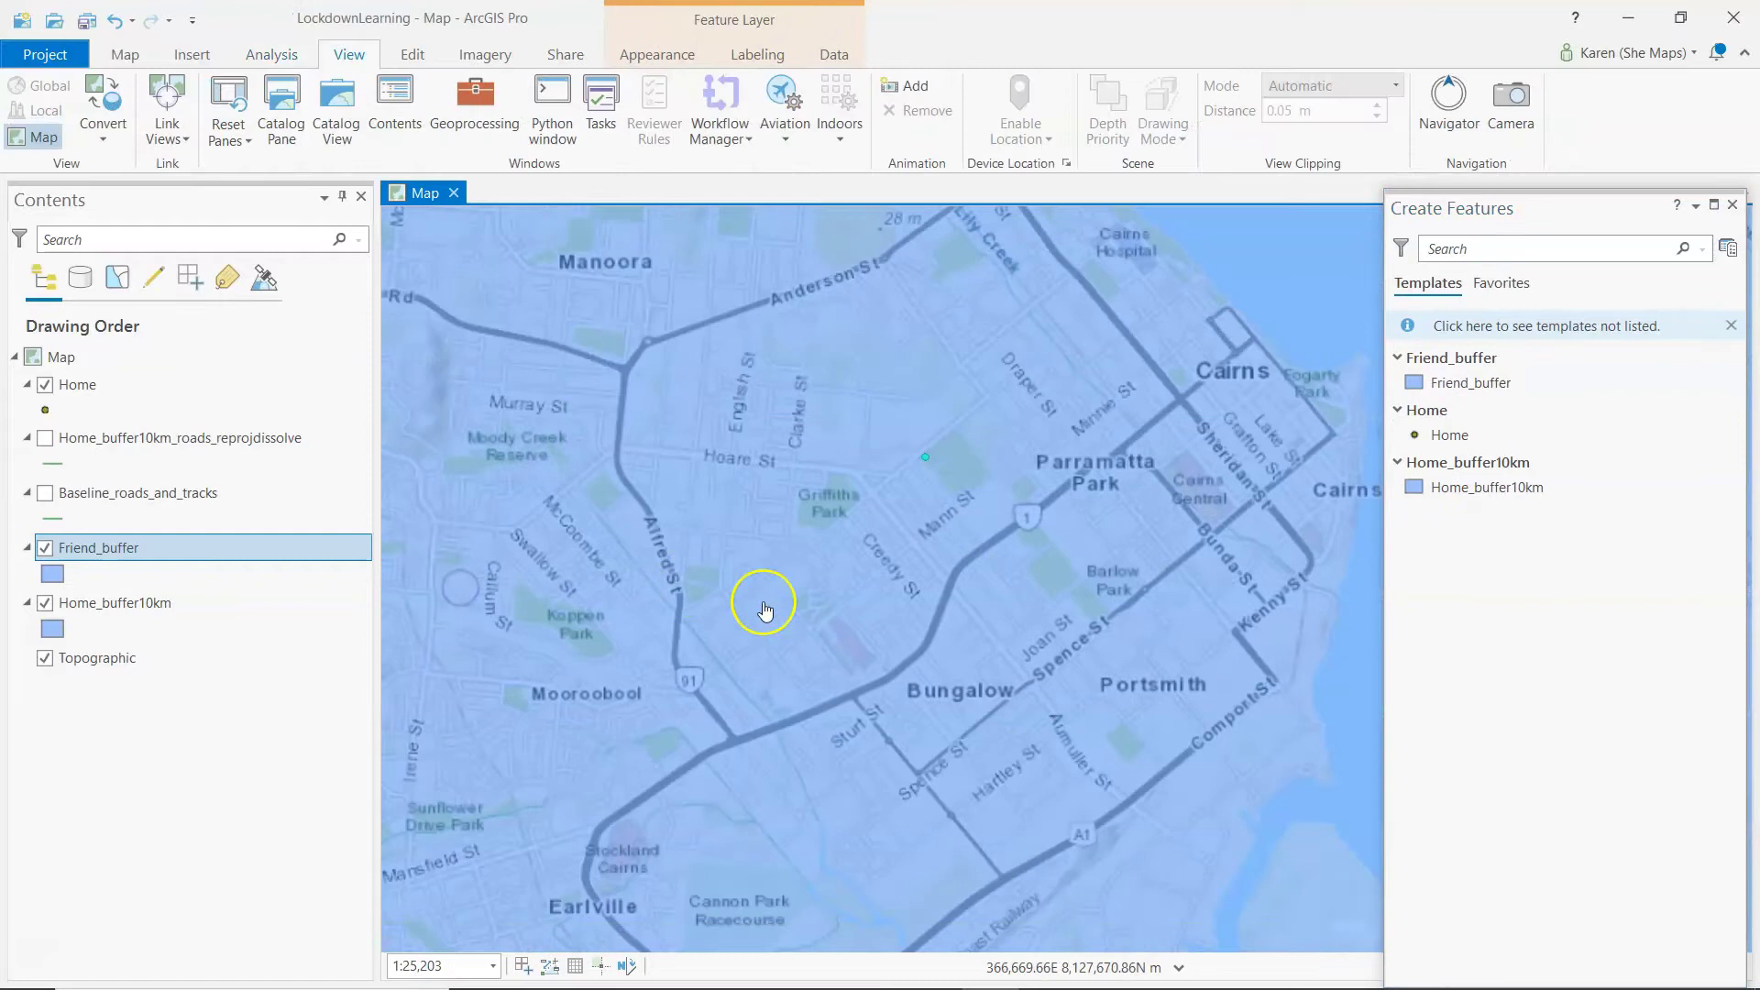
{"action": "scroll", "coordinate": [759, 609], "scroll_direction": "down", "scroll_amount": 5}
{"action": "scroll", "coordinate": [766, 611], "scroll_direction": "down", "scroll_amount": 4}
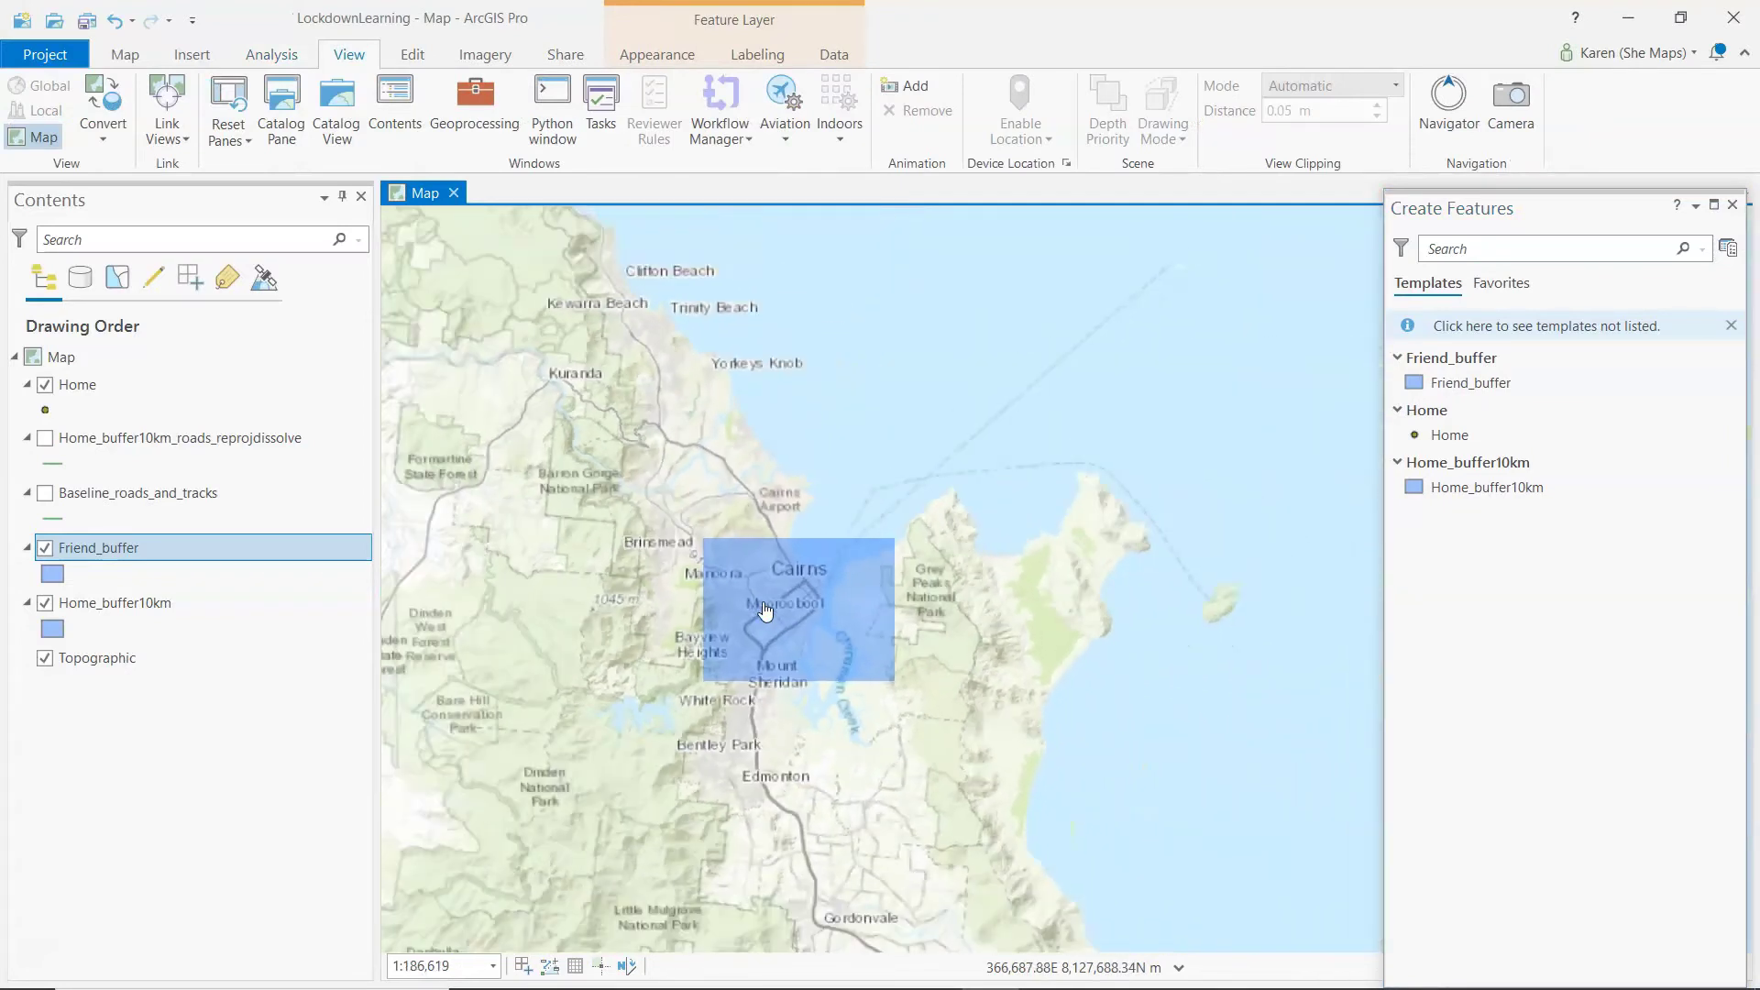
{"action": "left_click", "coordinate": [196, 541]}
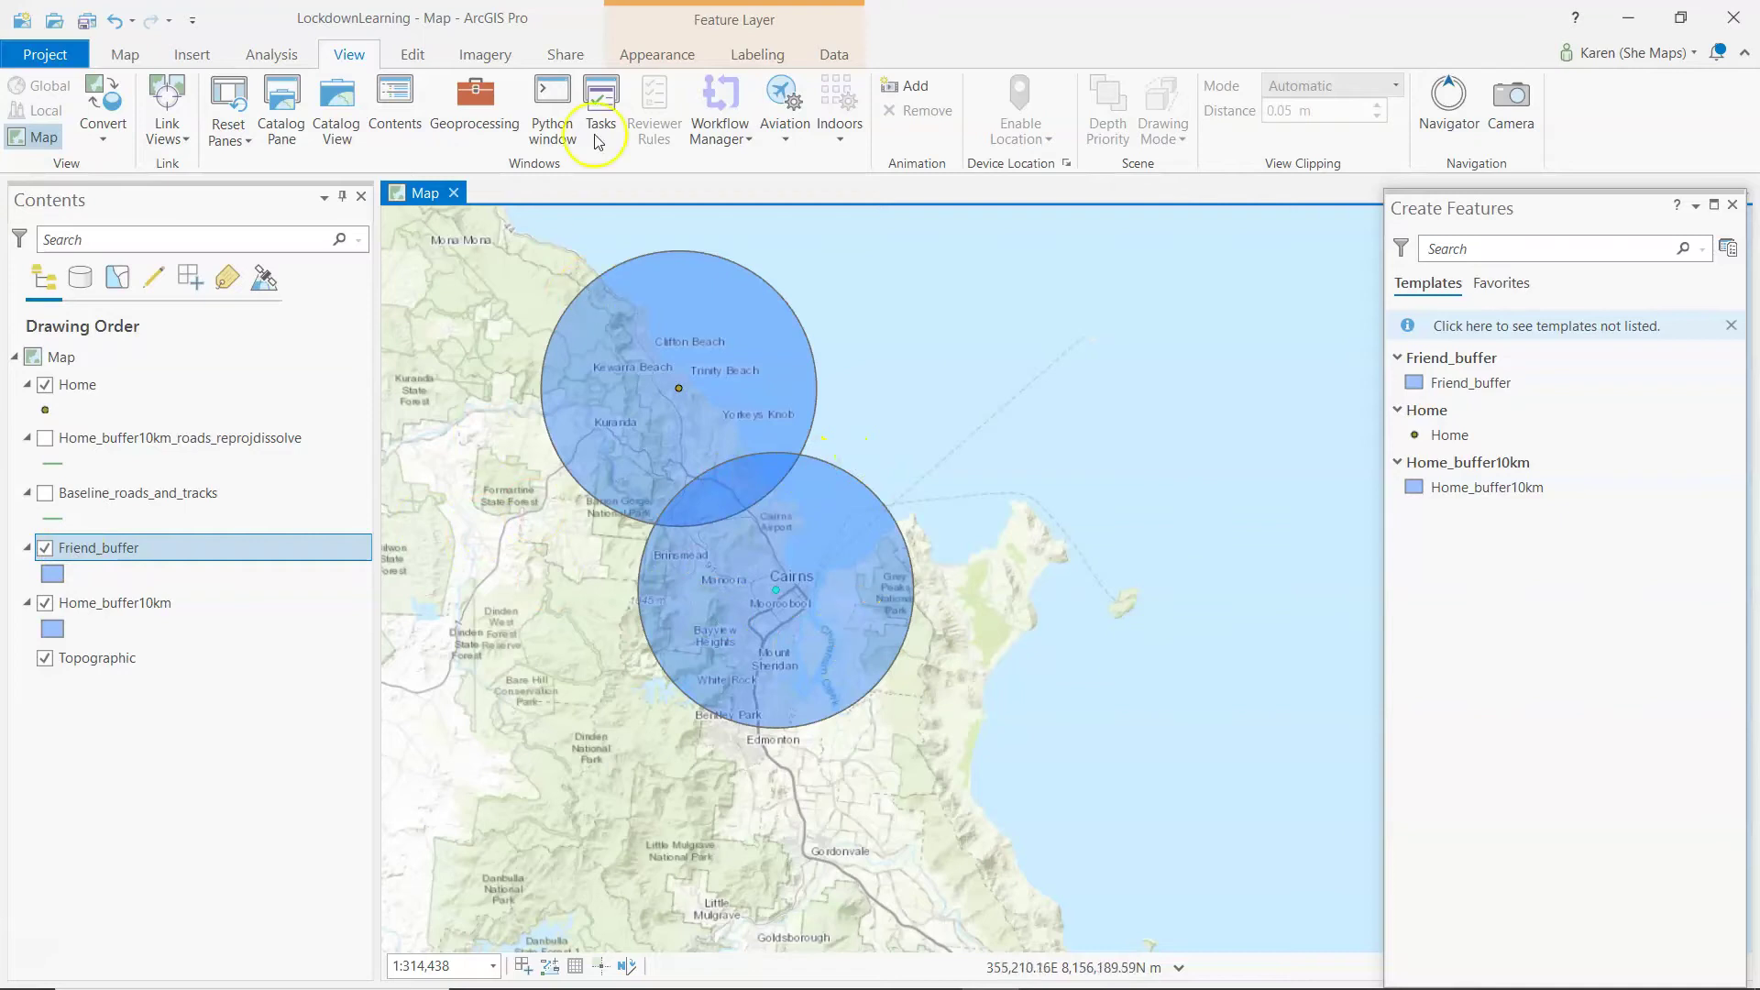
- Clear the feature selection and turn on the Baseline_roads_and_tracks layer
{"action": "left_click", "coordinate": [128, 55]}
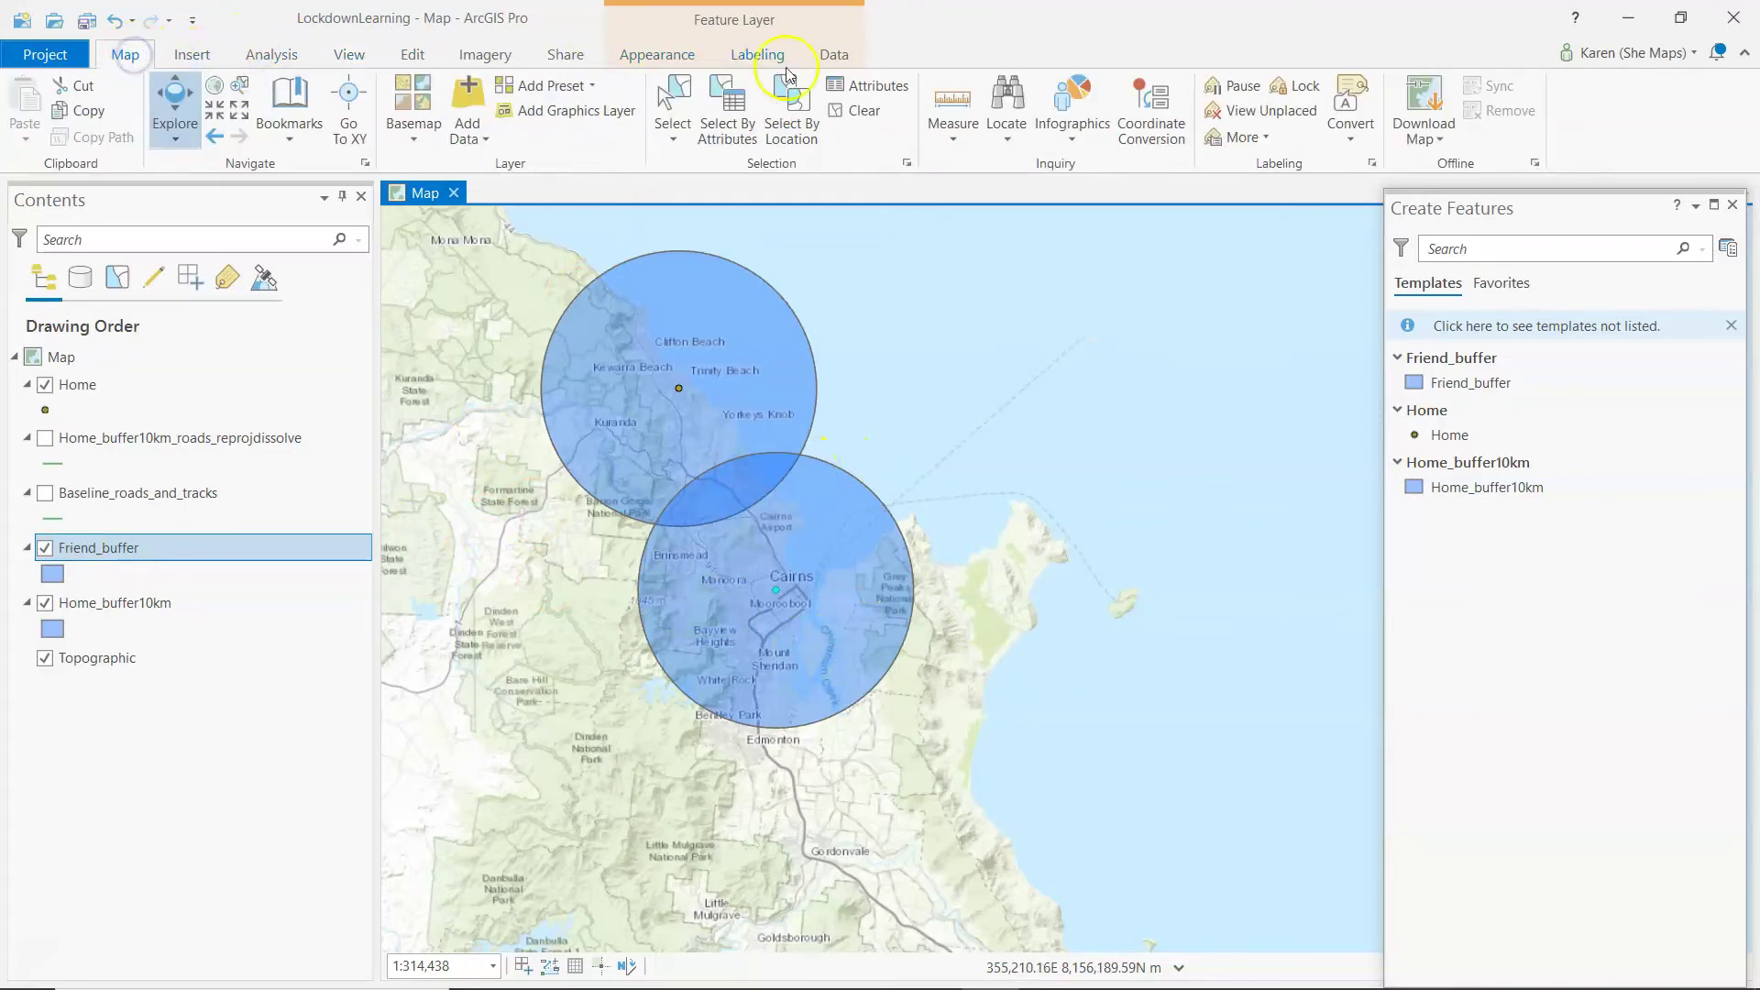
{"action": "left_click", "coordinate": [852, 117]}
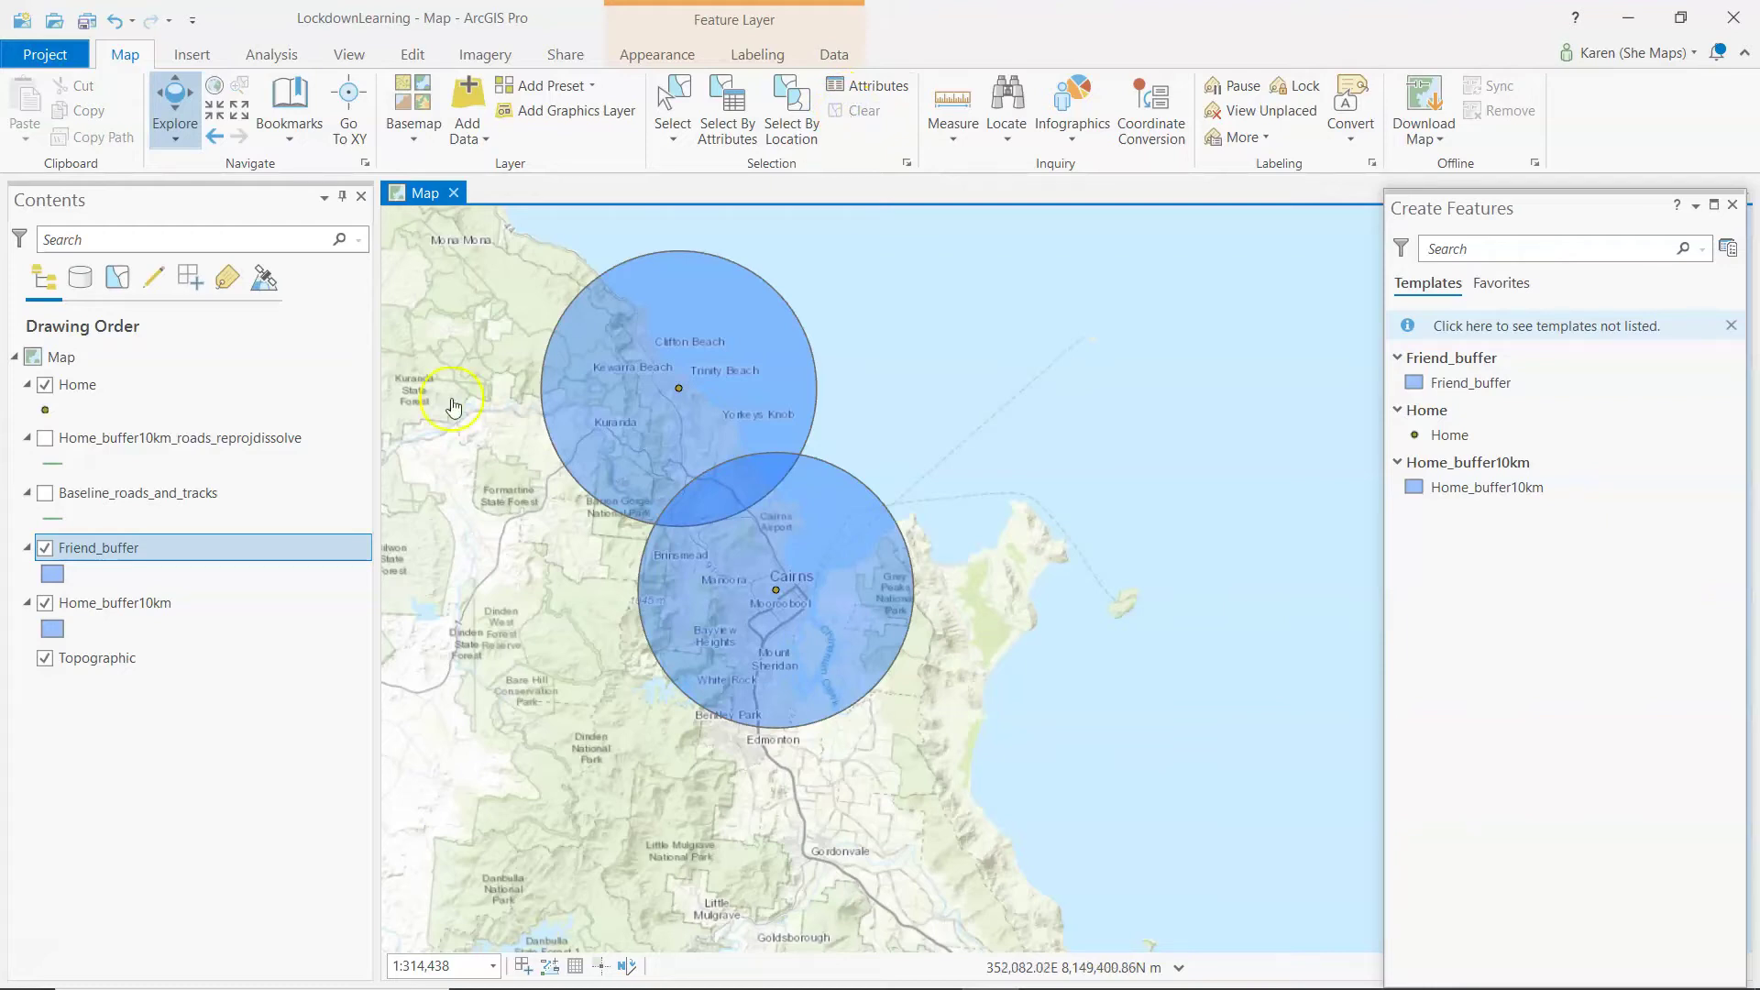
{"action": "left_click", "coordinate": [42, 501]}
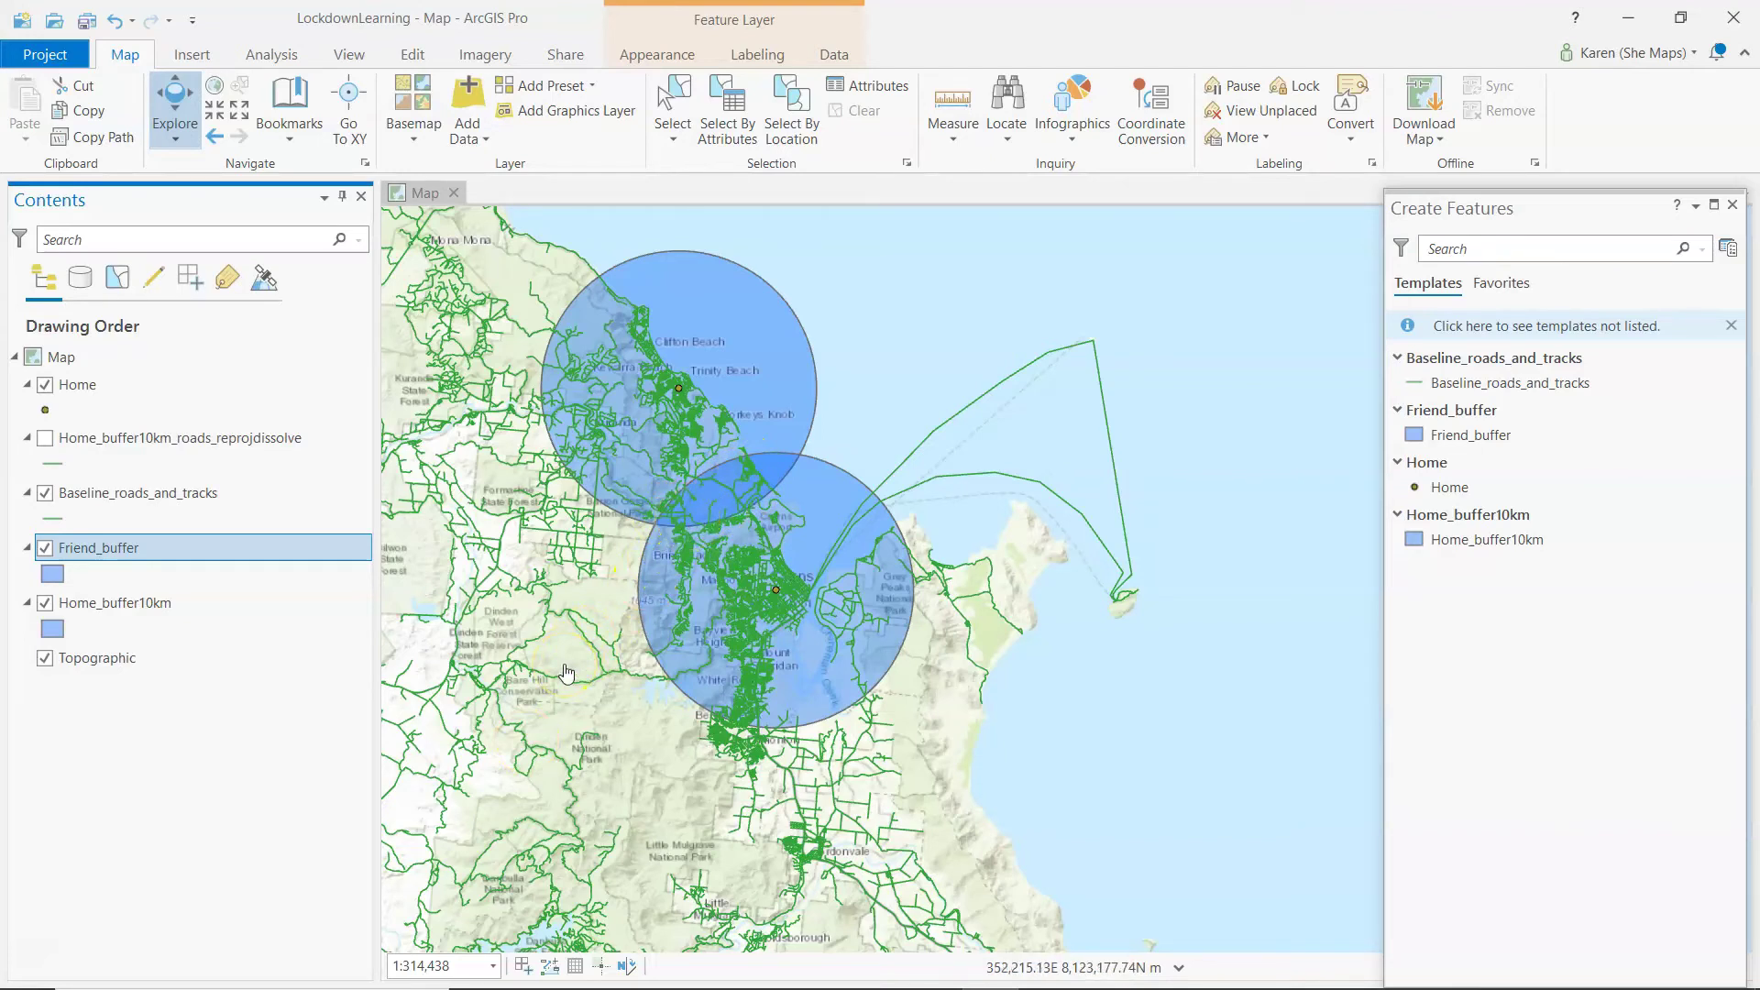
- Open the Intersect geoprocessing tool and set Friend_buffer as the first input feature layer
{"action": "left_click", "coordinate": [267, 55]}
{"action": "left_click", "coordinate": [259, 97]}
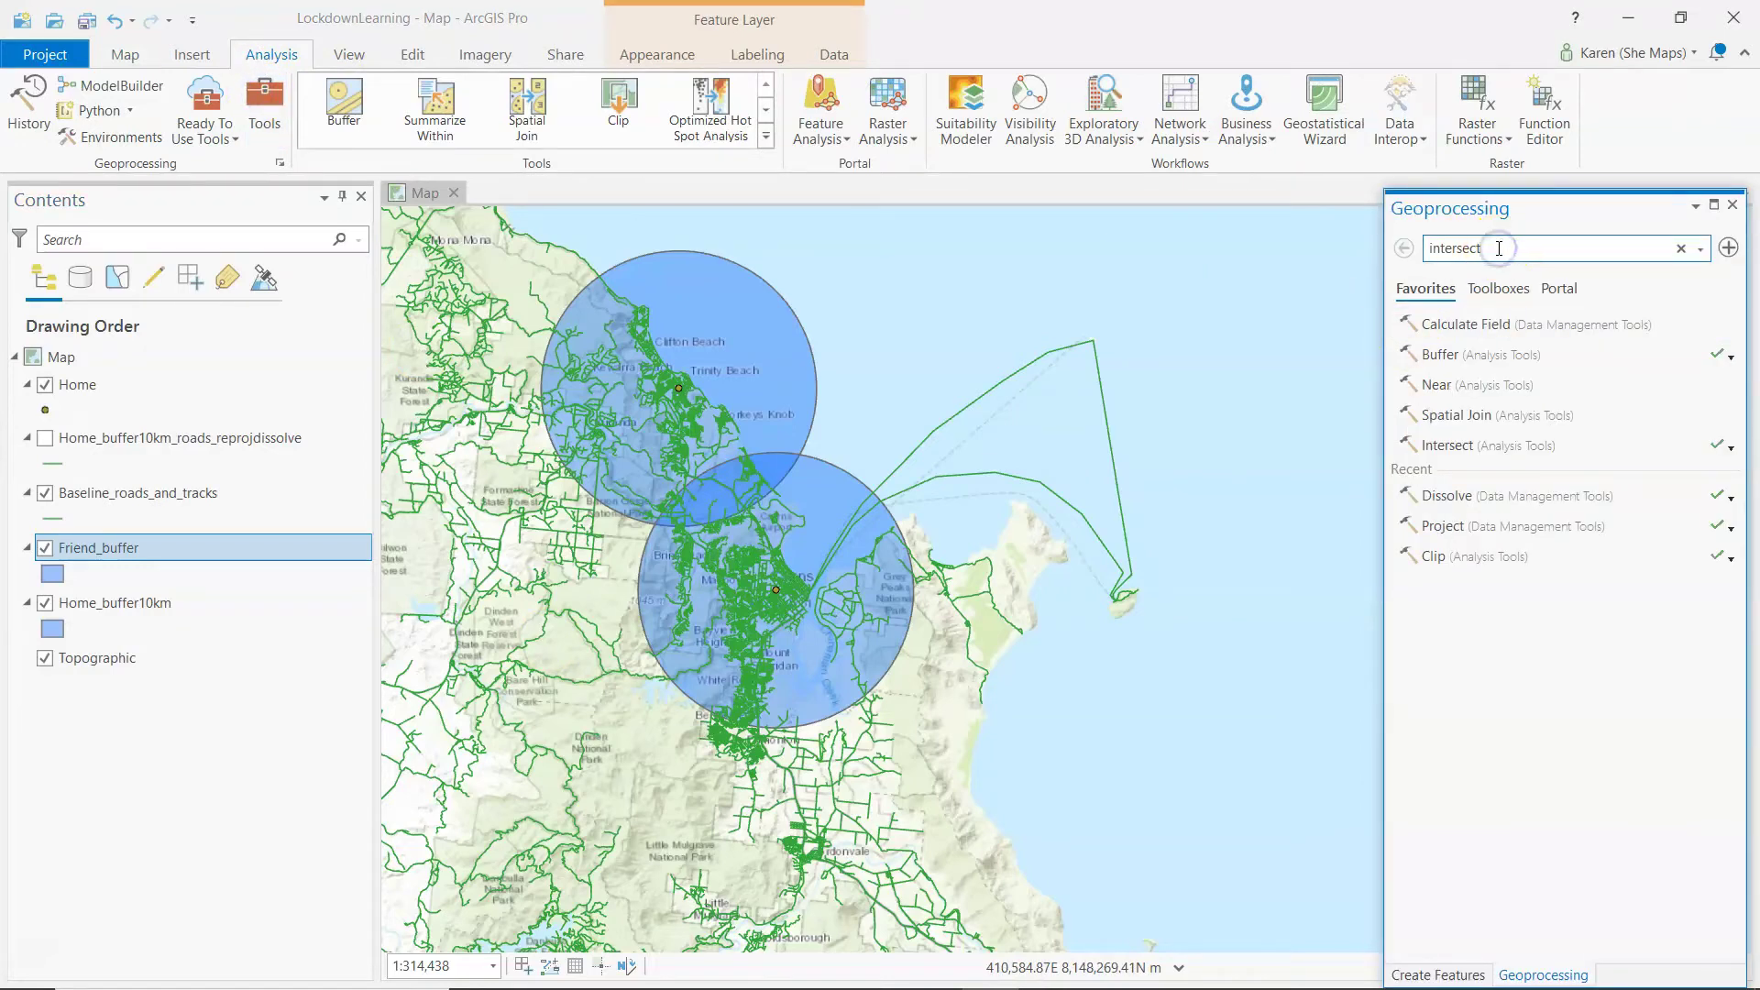
{"action": "left_click", "coordinate": [1495, 286]}
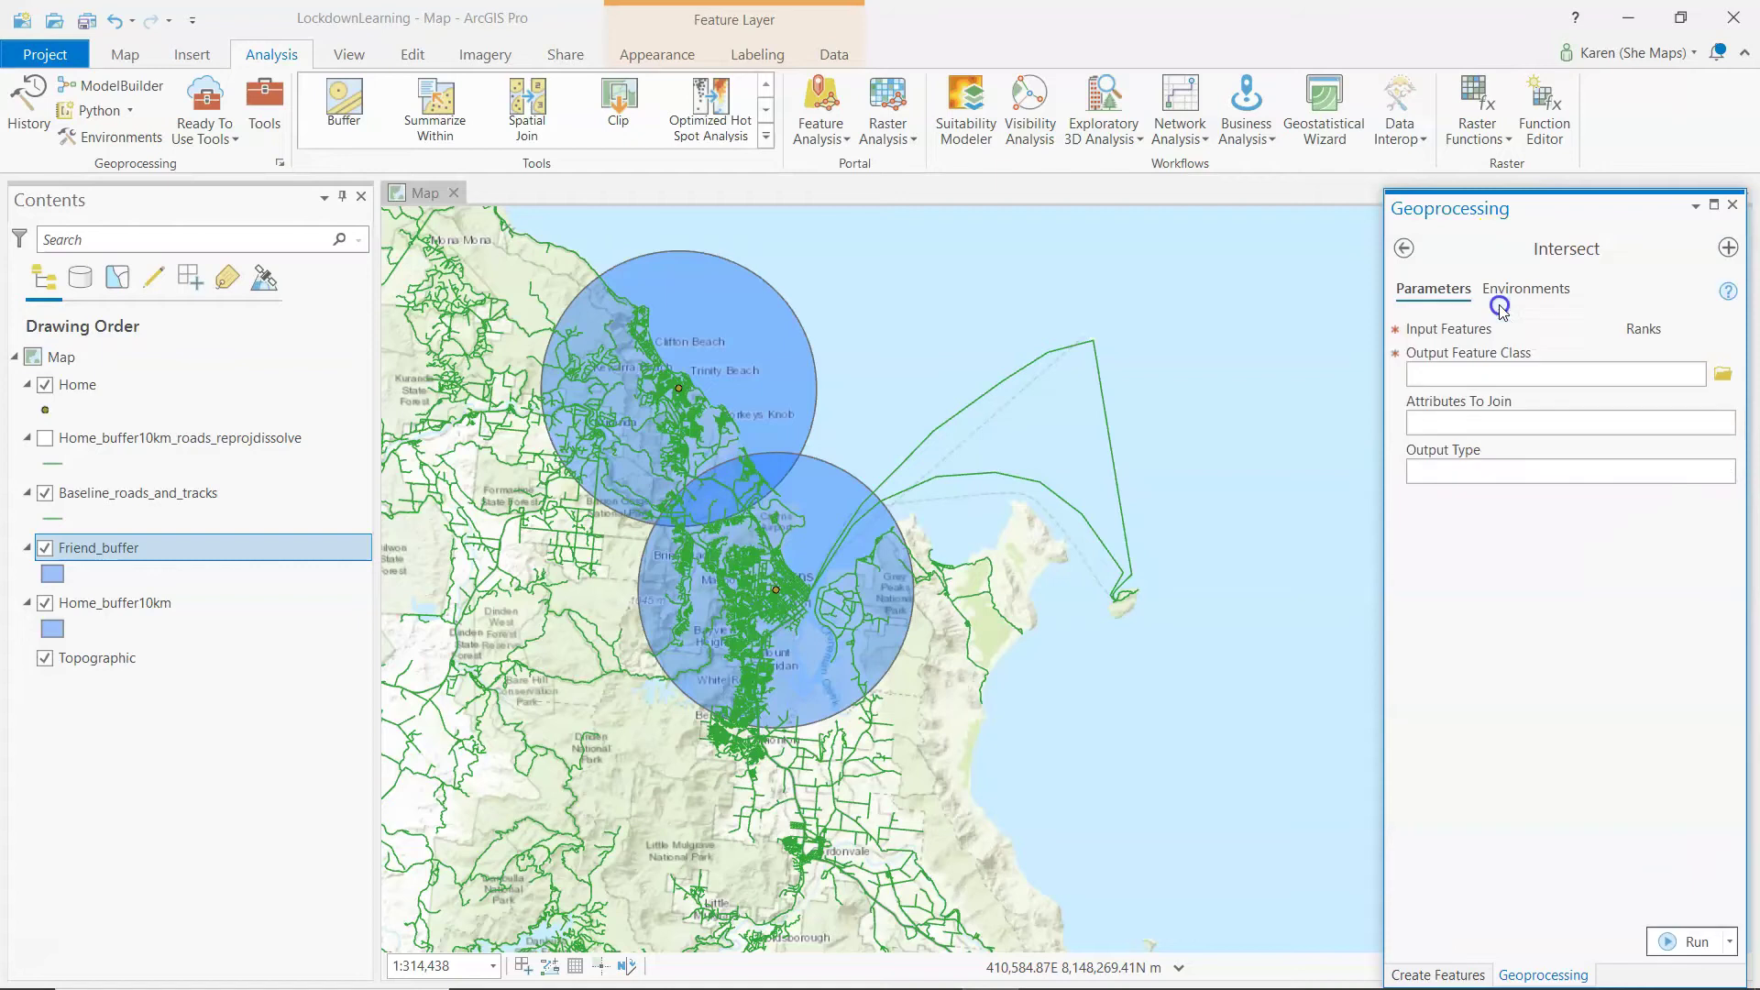
{"action": "left_click", "coordinate": [1586, 353]}
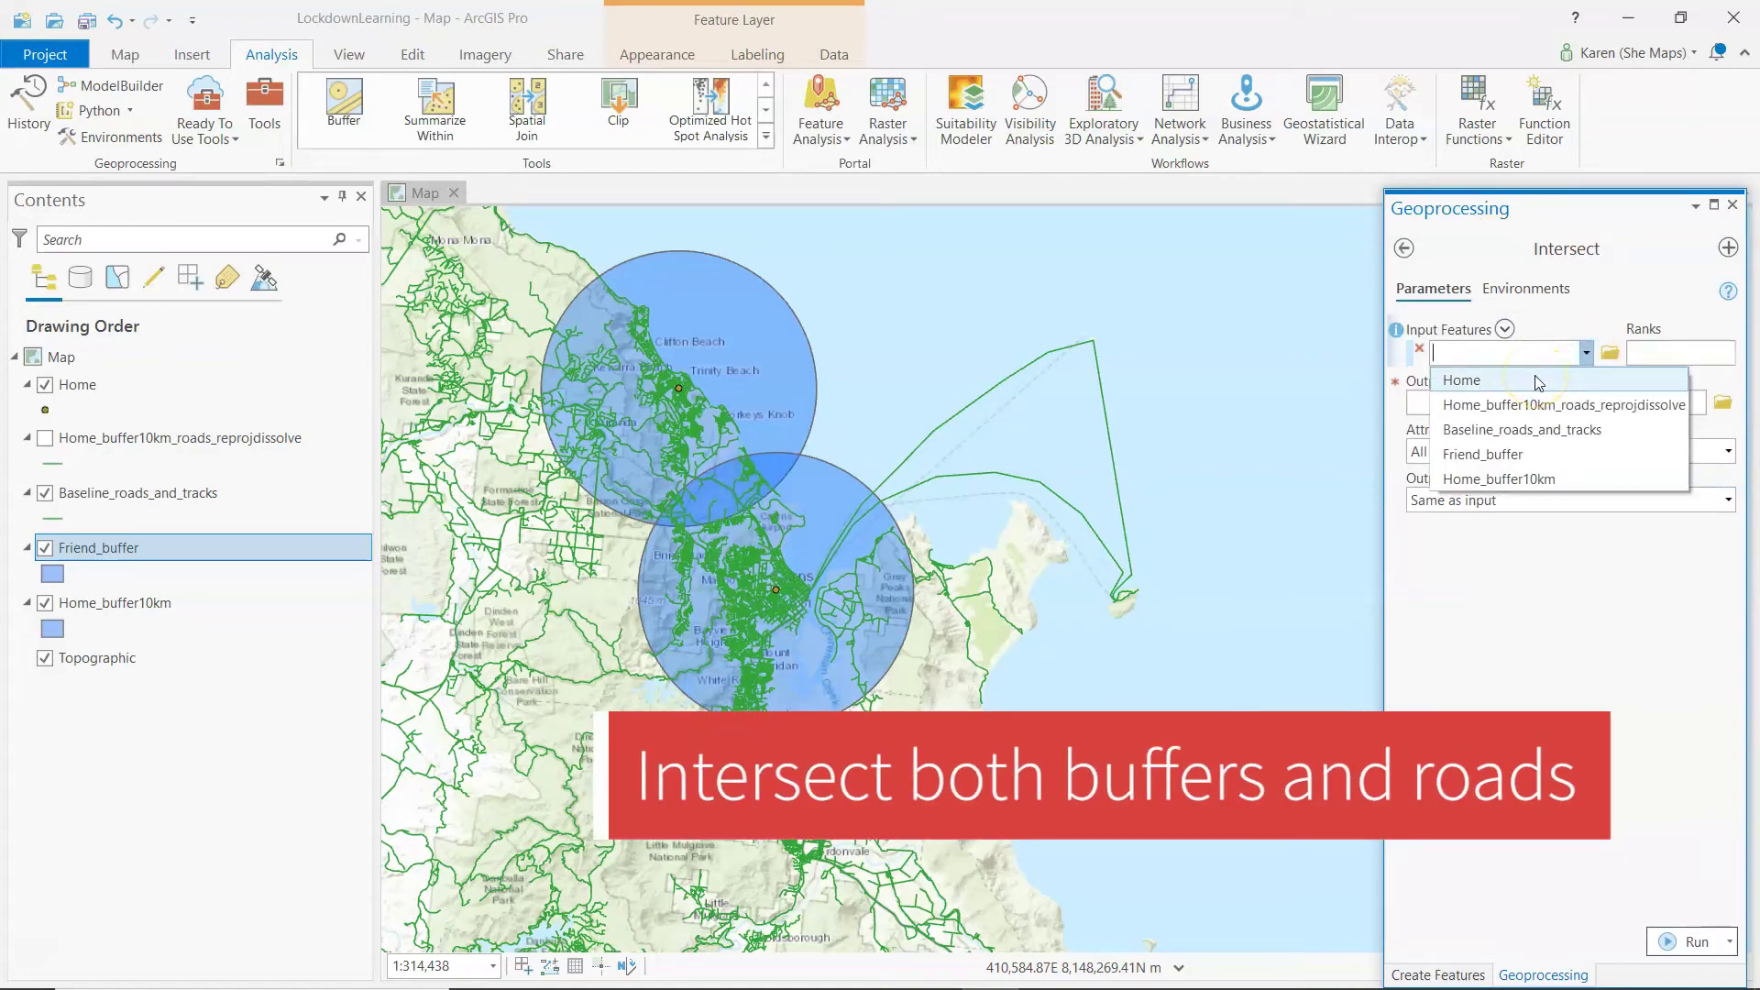
{"action": "left_click", "coordinate": [1502, 455]}
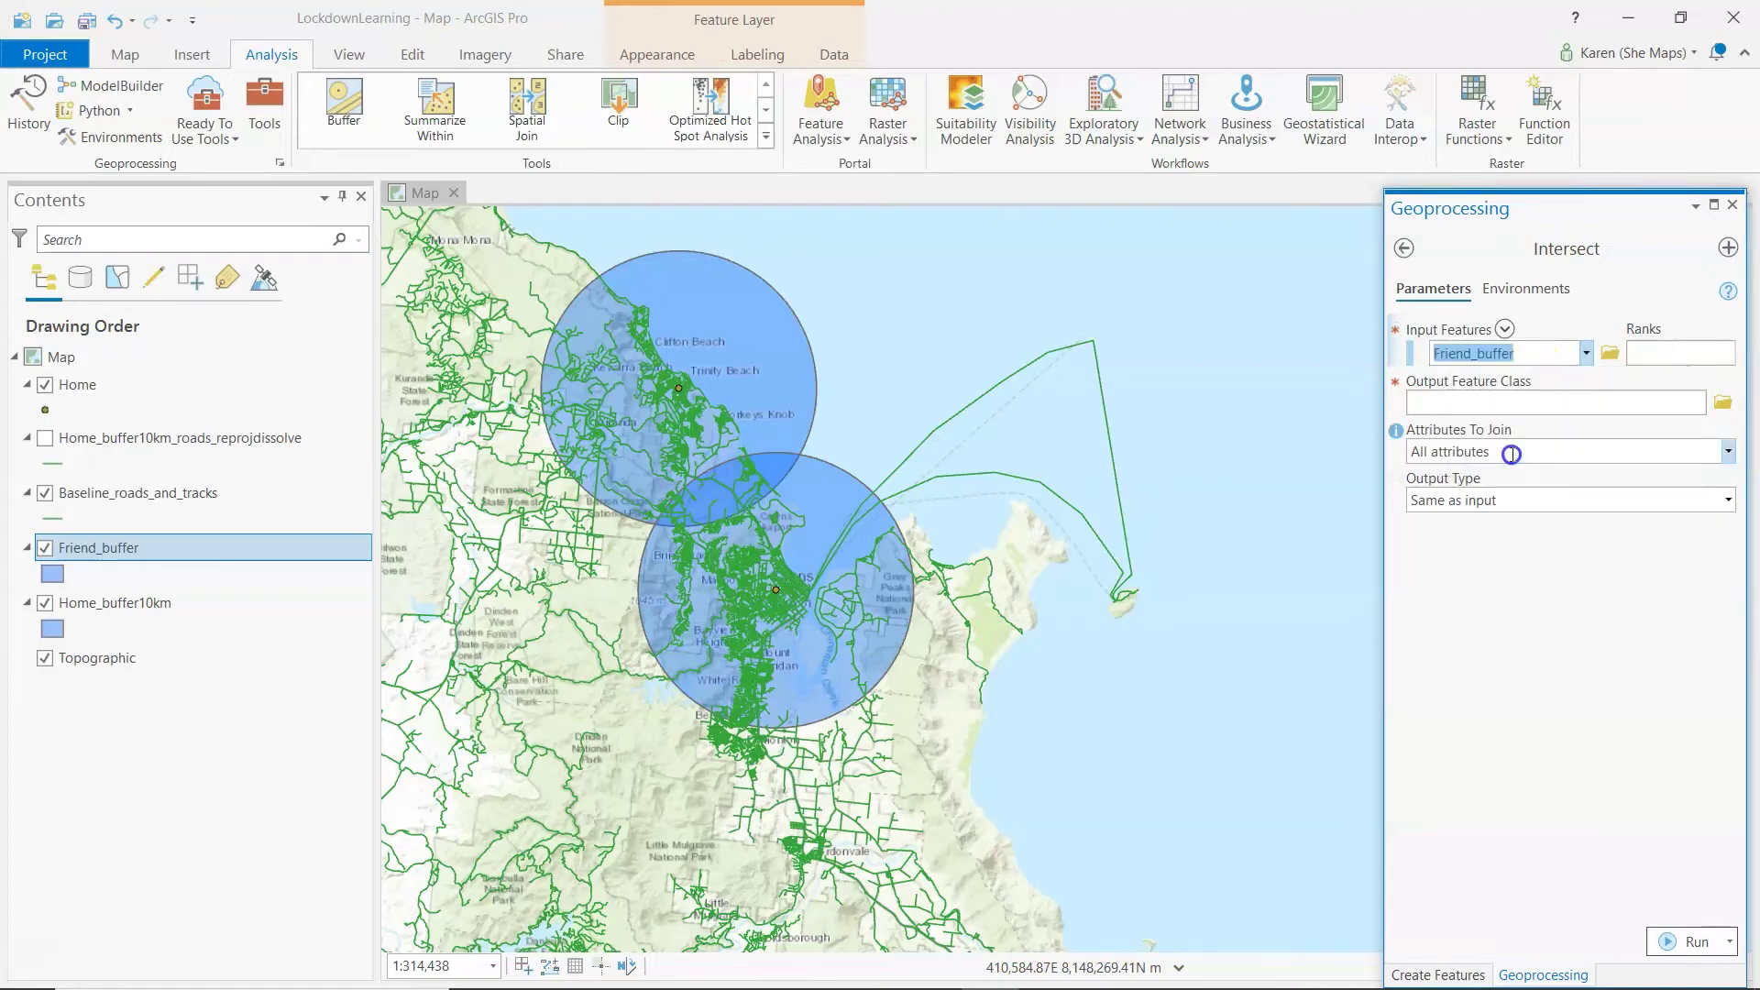
- Add Home_buffer10km and Baseline_roads_and_tracks as further input features of the Intersect tool
{"action": "left_click", "coordinate": [1585, 381]}
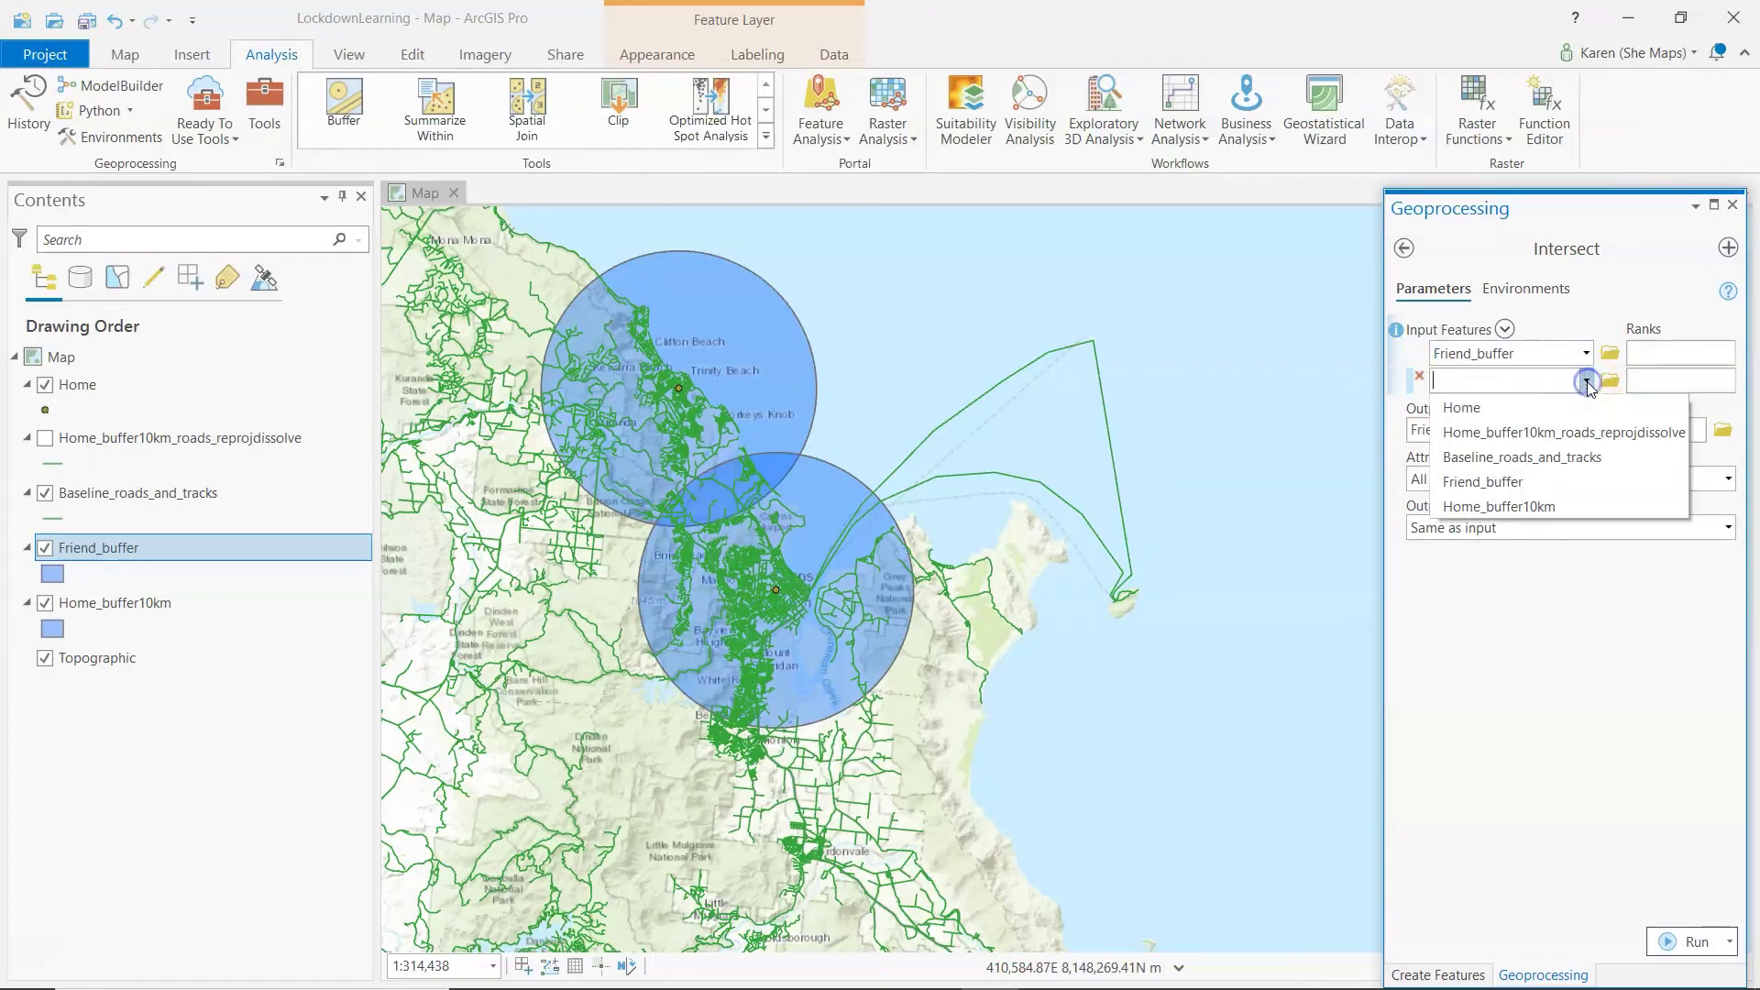
{"action": "left_click", "coordinate": [1558, 409]}
{"action": "left_click", "coordinate": [1522, 506]}
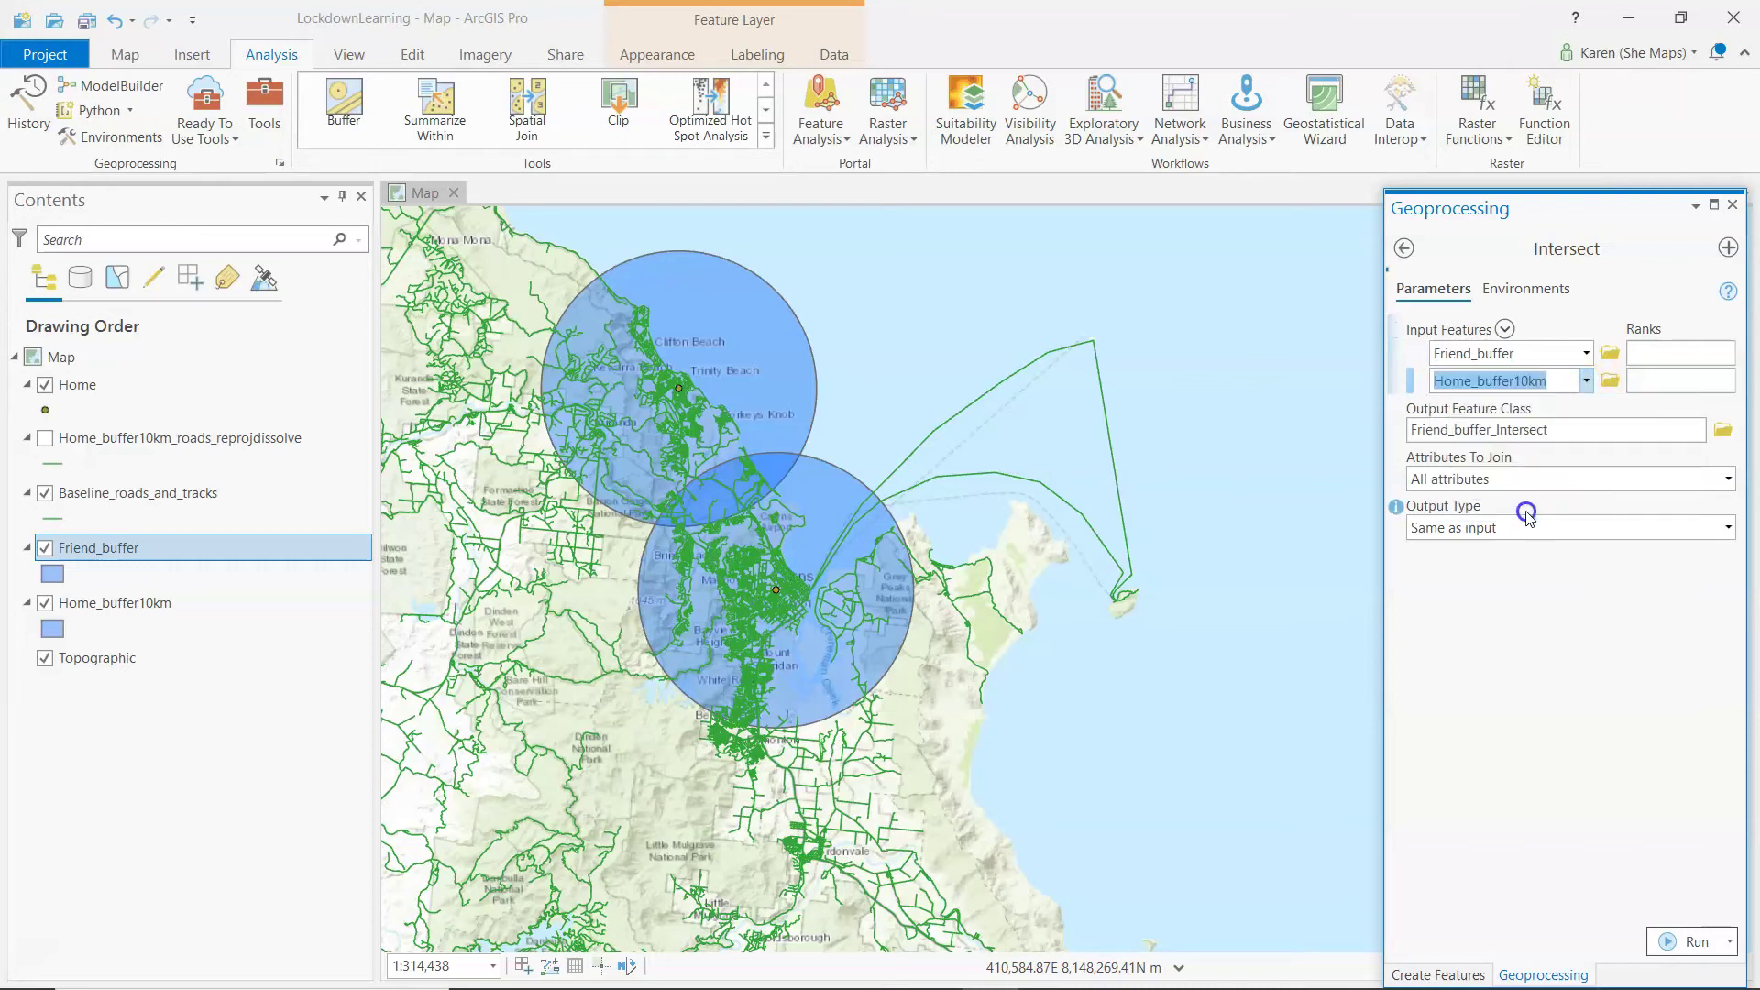
{"action": "left_click", "coordinate": [1587, 410]}
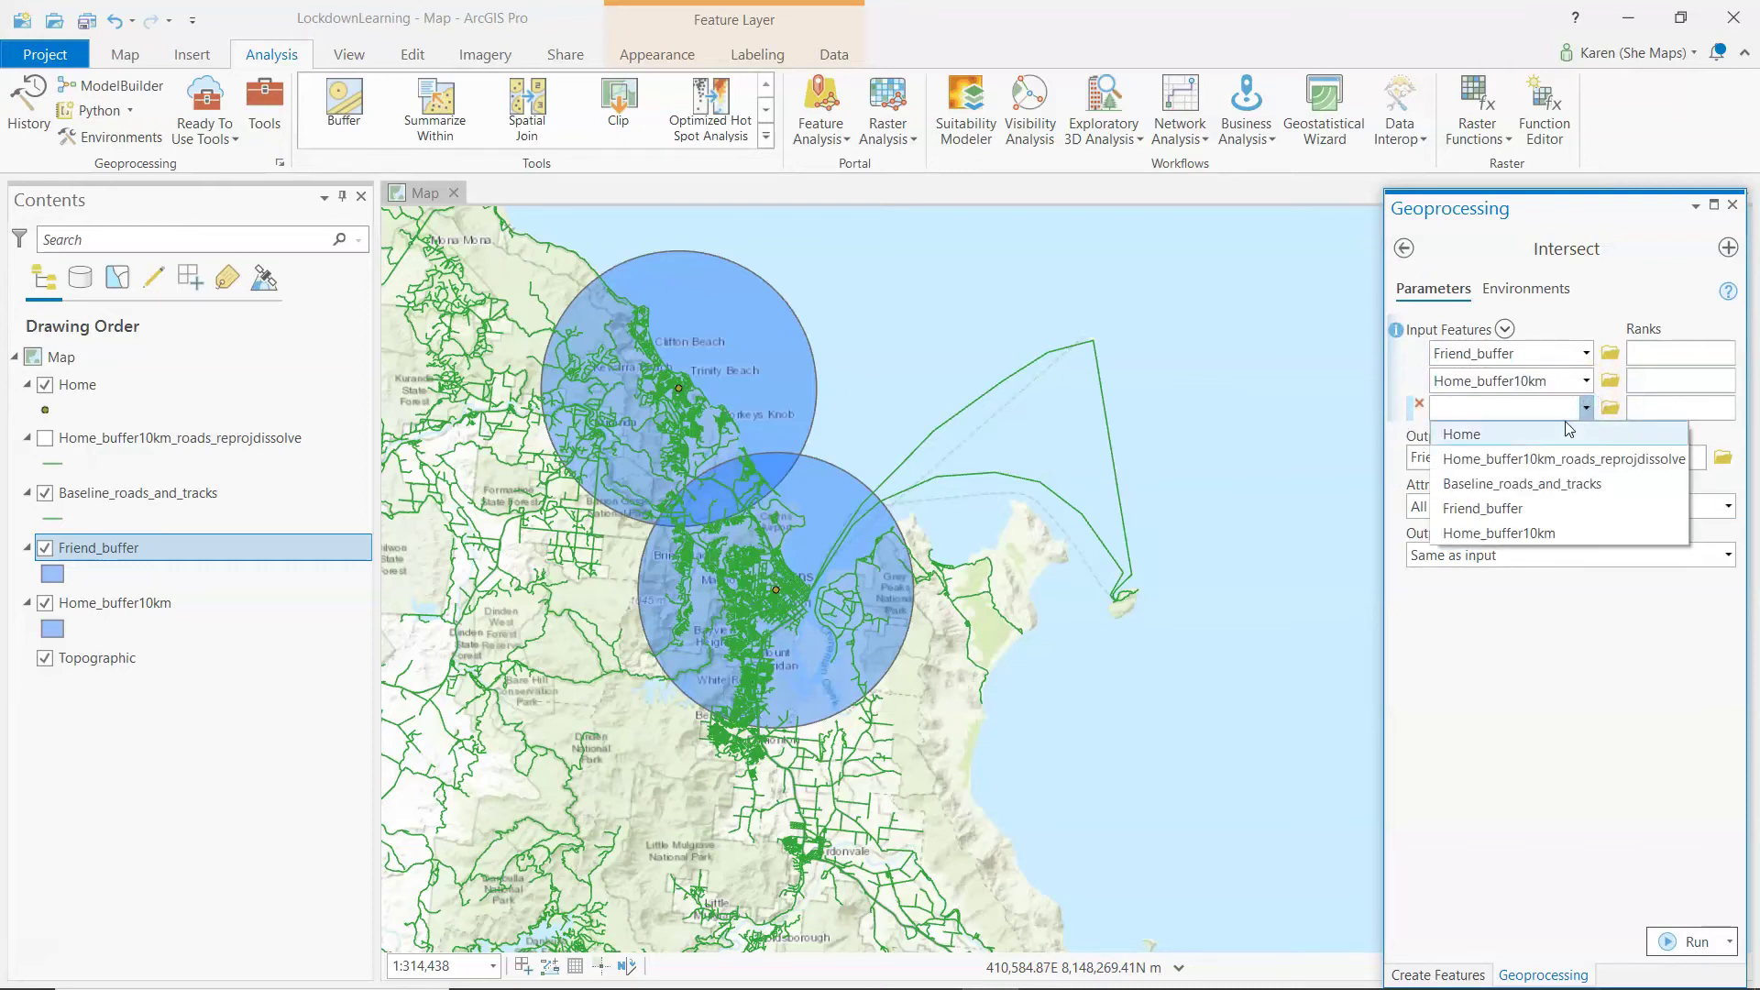
{"action": "left_click", "coordinate": [1541, 486]}
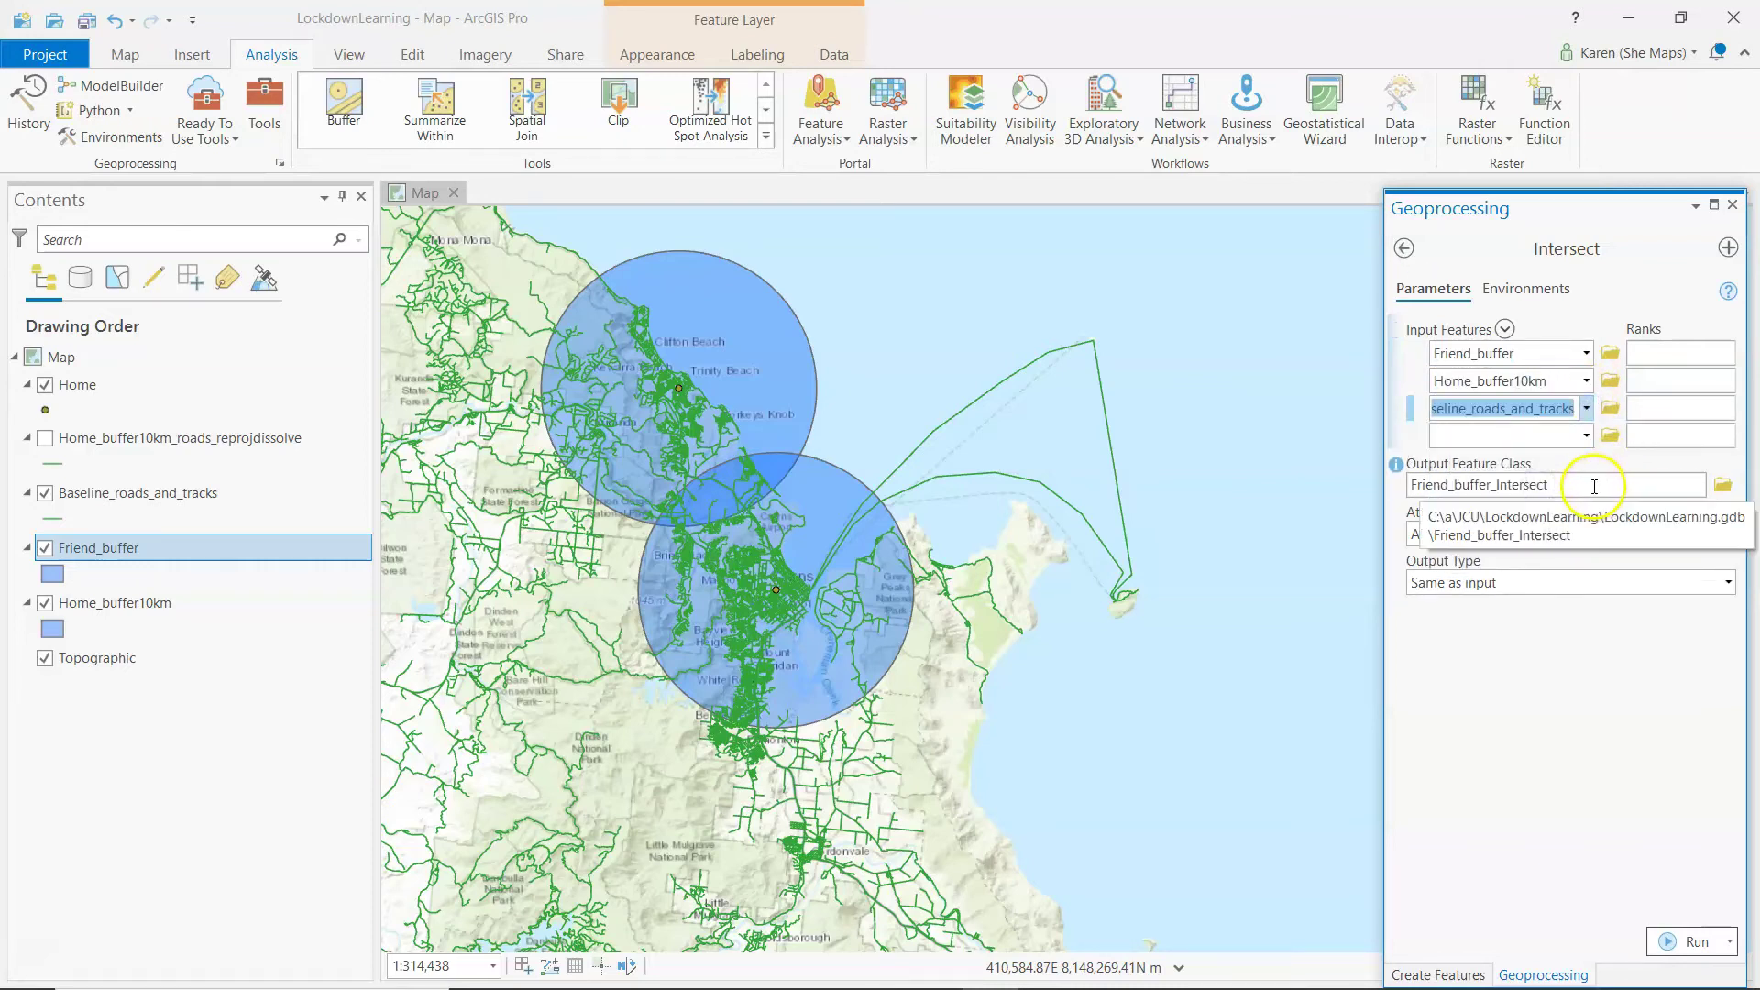
- Run the Intersect tool with the default output name and close the Geoprocessing and Create Features panes
{"action": "left_click", "coordinate": [1594, 487]}
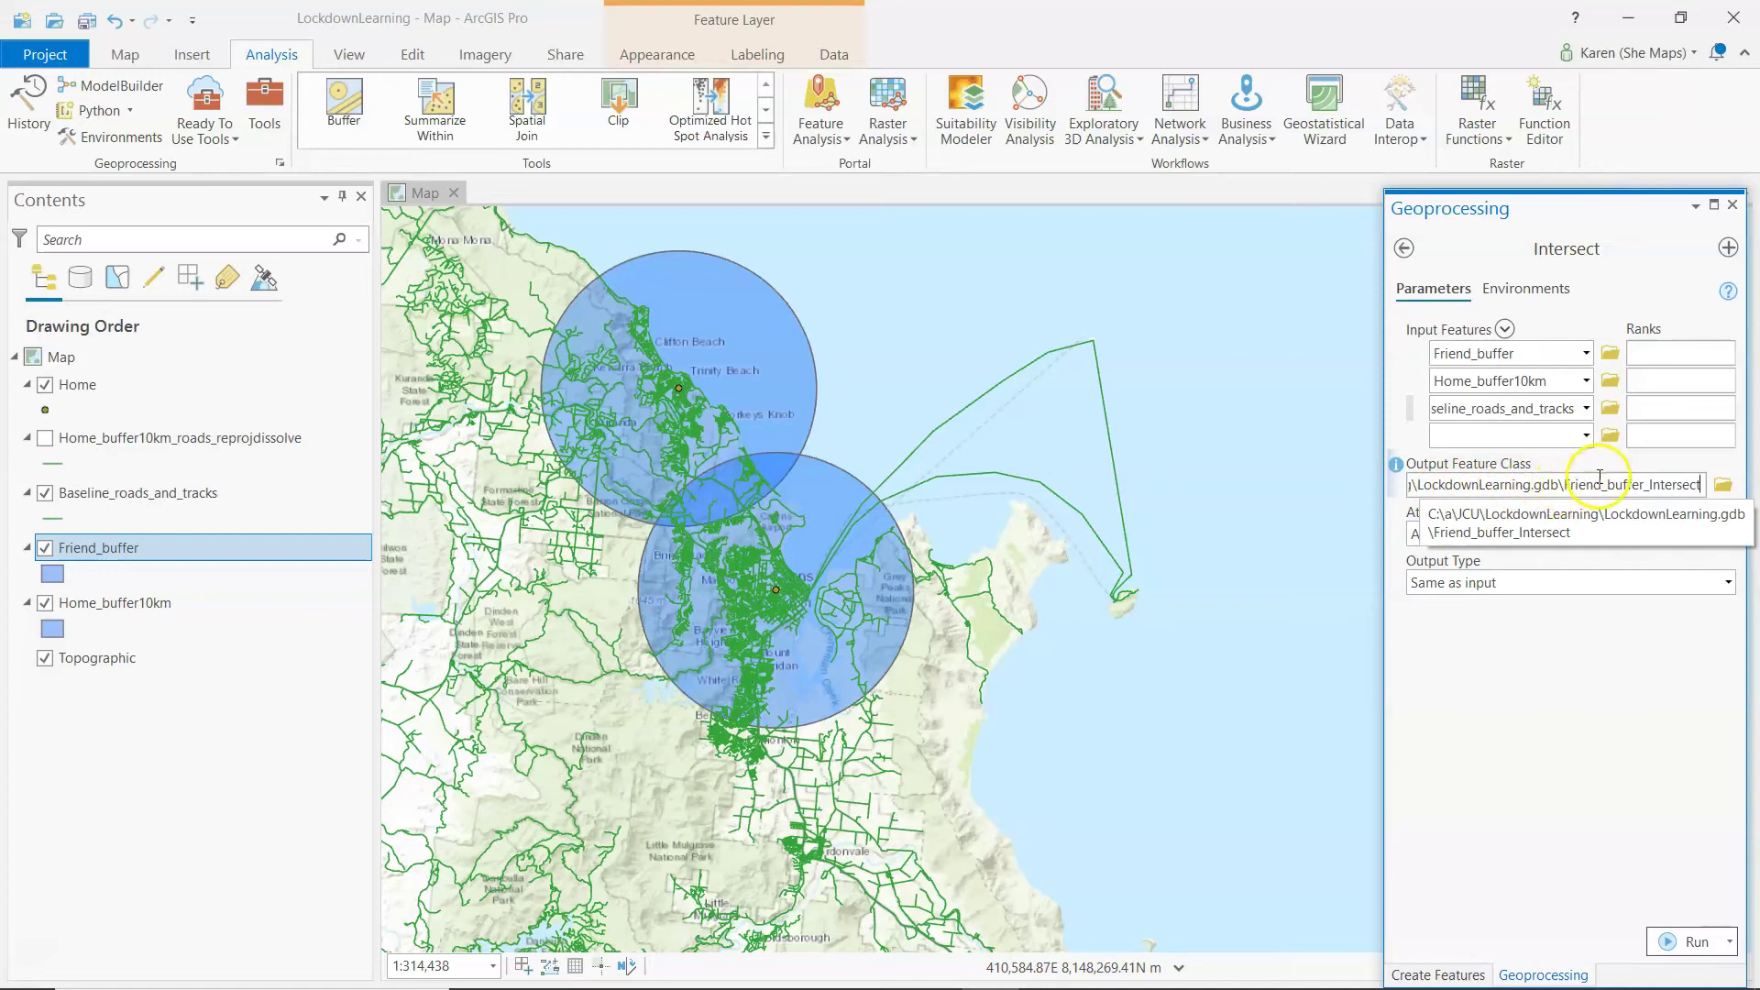
{"action": "left_click", "coordinate": [1669, 926]}
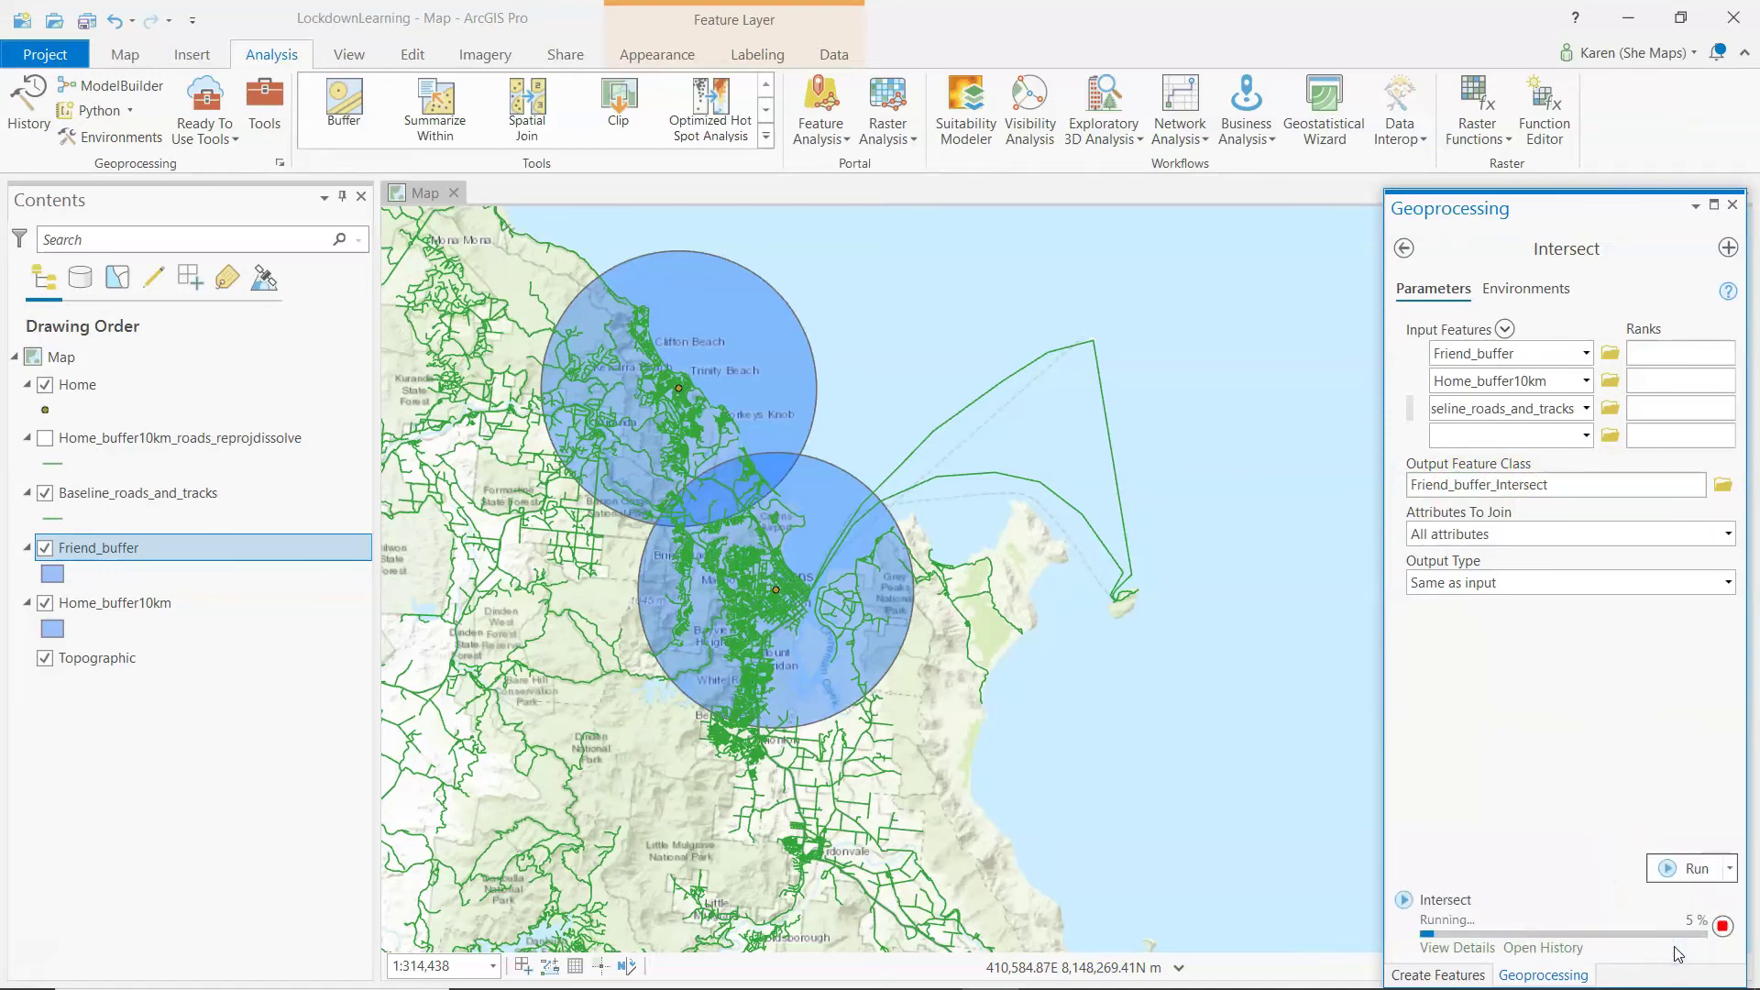
{"action": "left_click", "coordinate": [1735, 203]}
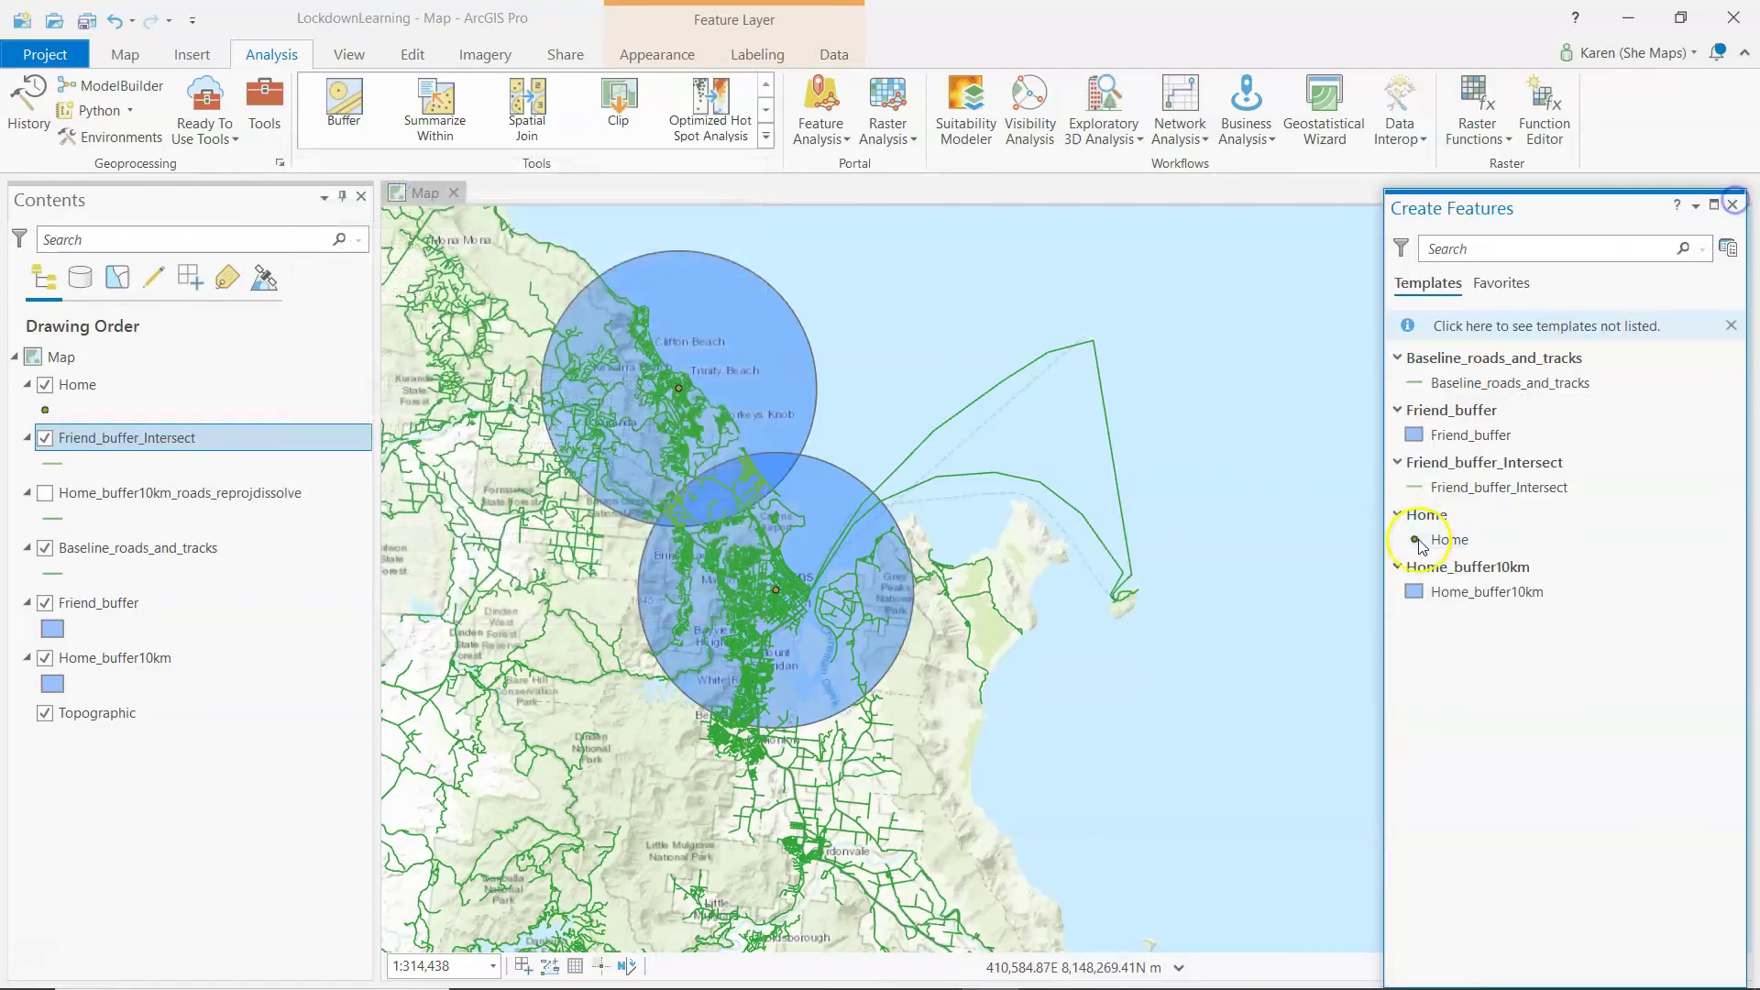
{"action": "left_click", "coordinate": [1733, 207]}
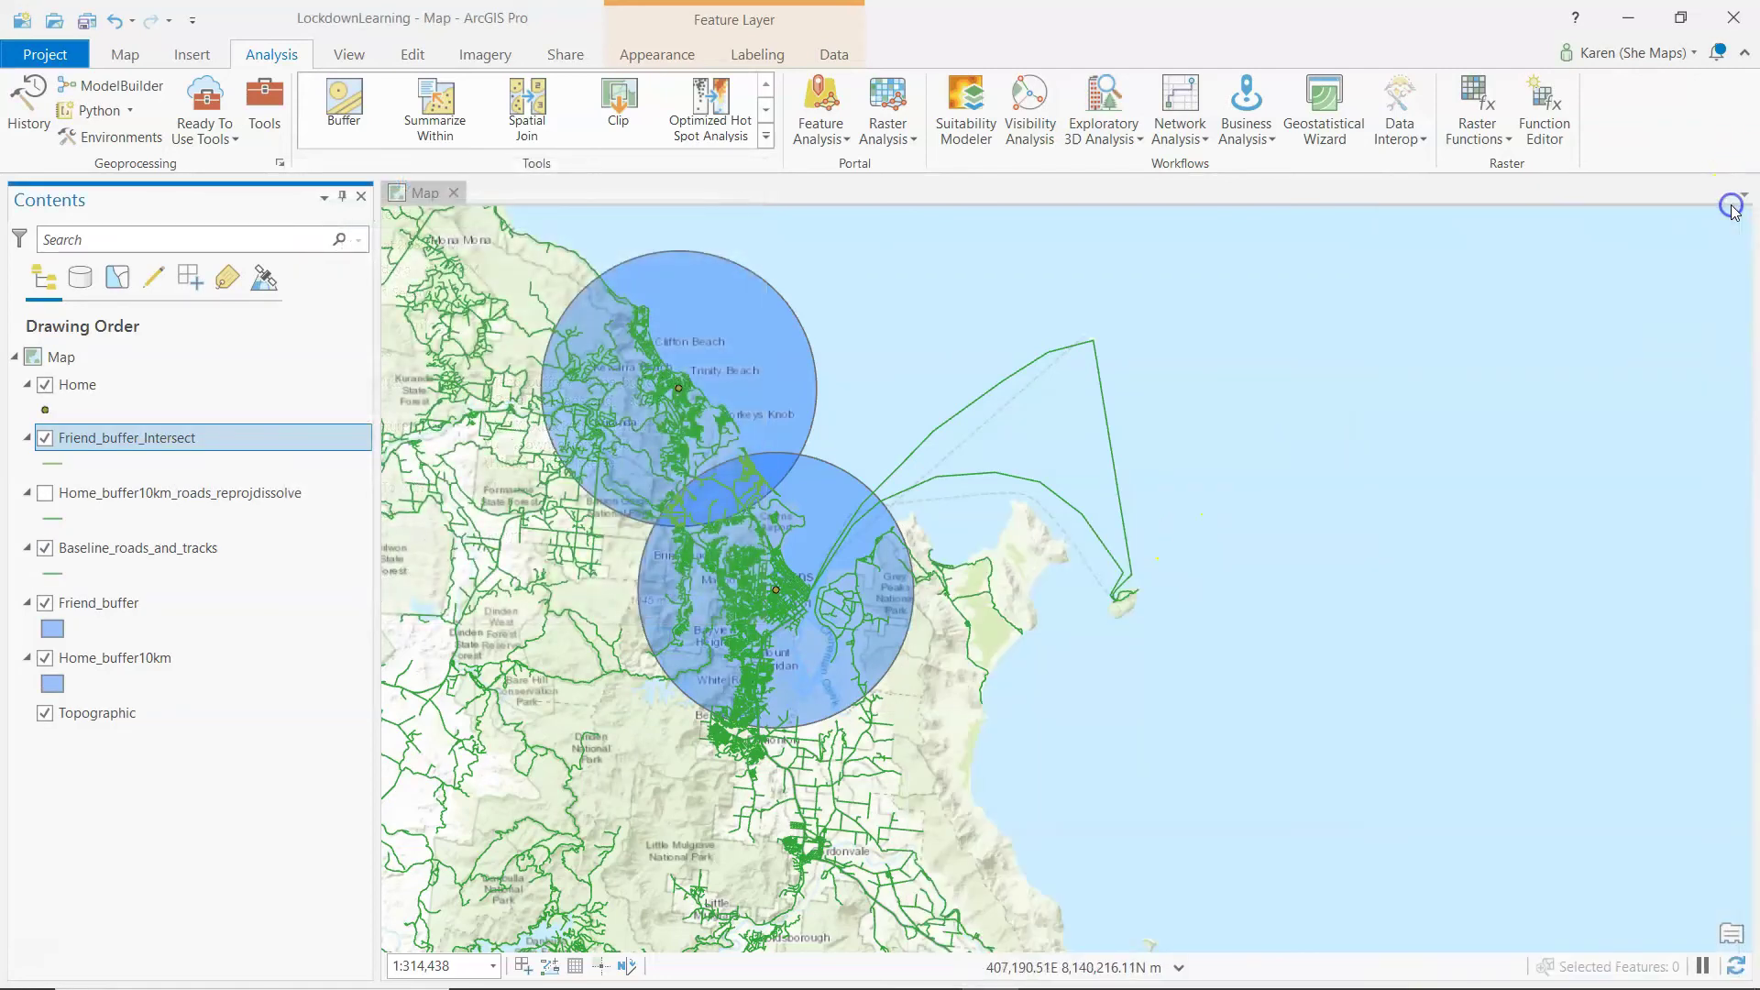
- Hide the Baseline_roads_and_tracks, Friend_buffer and Home_buffer10km layers to check the intersected roads on the map
{"action": "left_click", "coordinate": [44, 548]}
{"action": "left_click", "coordinate": [44, 602]}
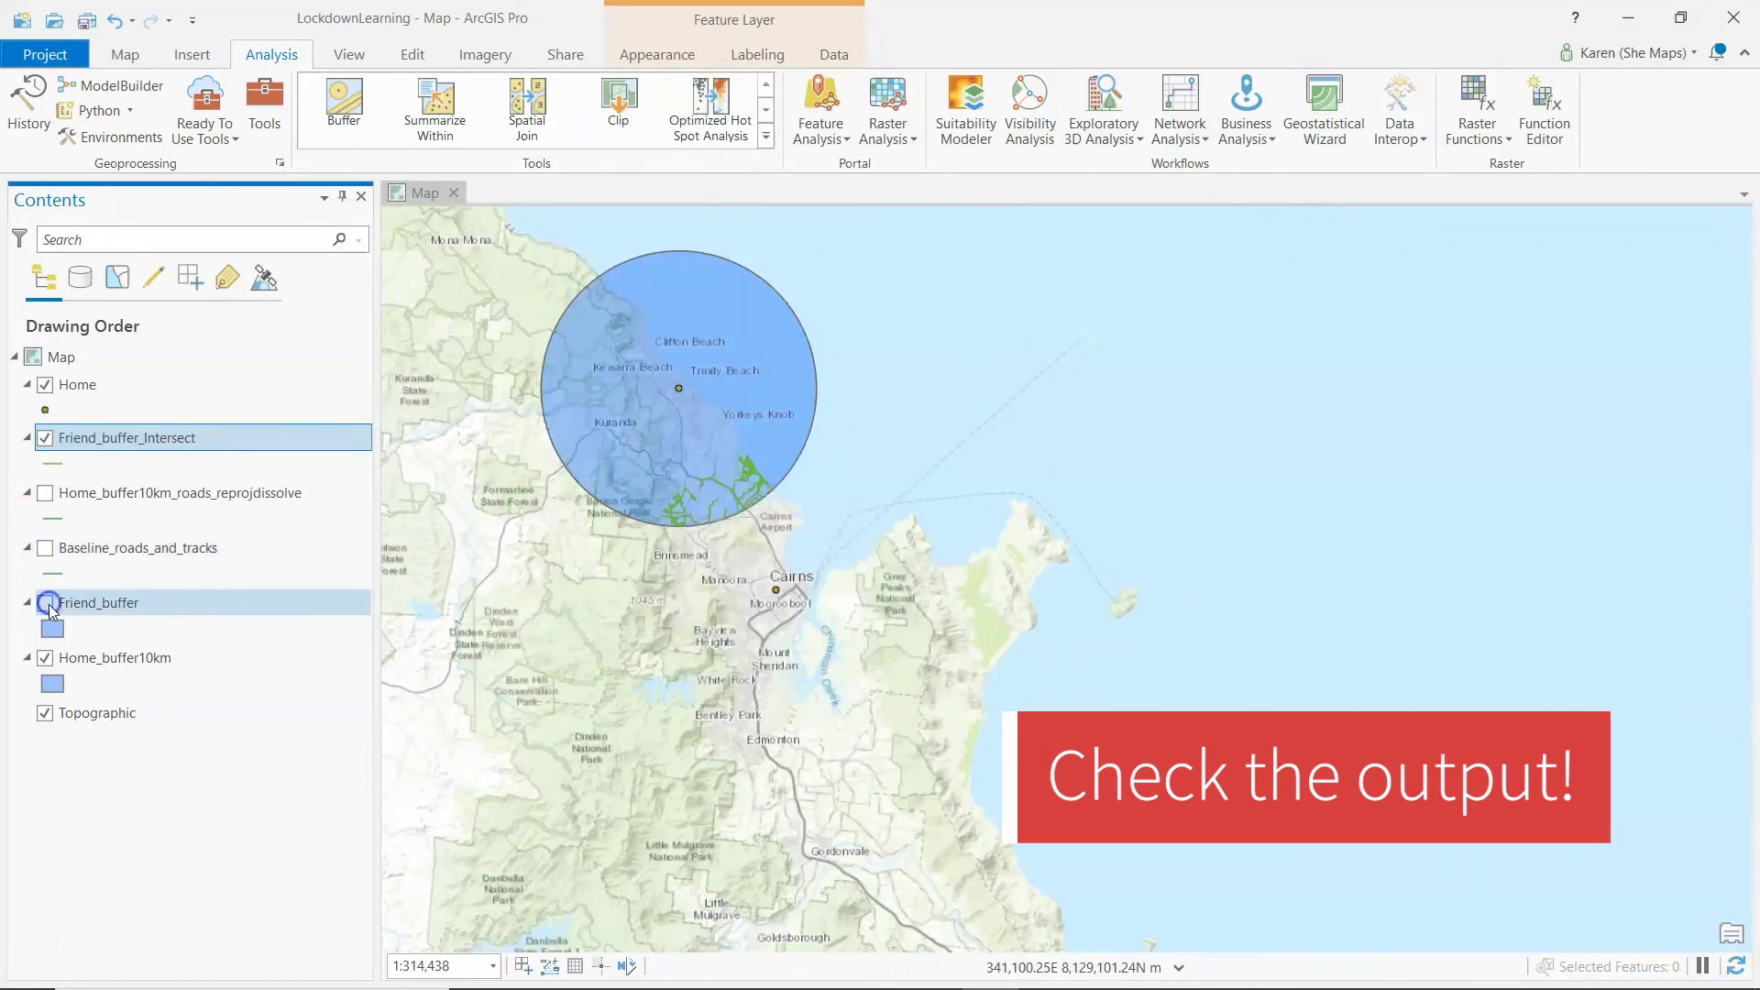
{"action": "left_click", "coordinate": [45, 659]}
{"action": "scroll", "coordinate": [724, 500], "scroll_direction": "up", "scroll_amount": 4}
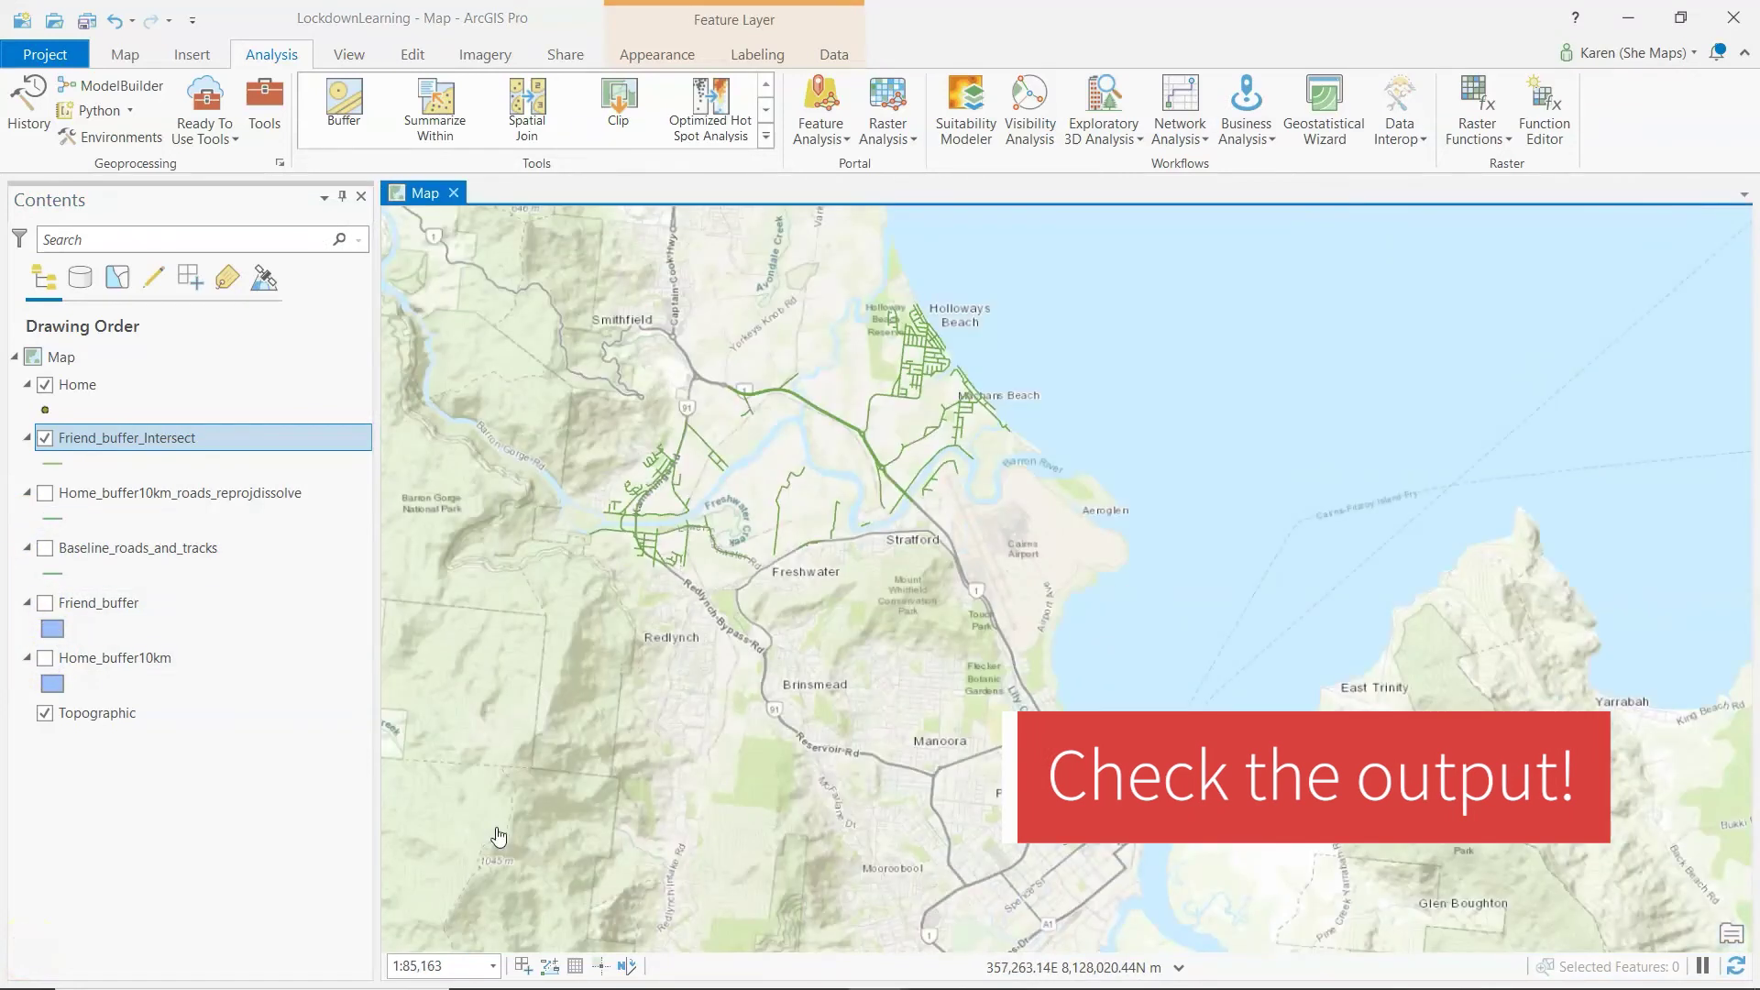